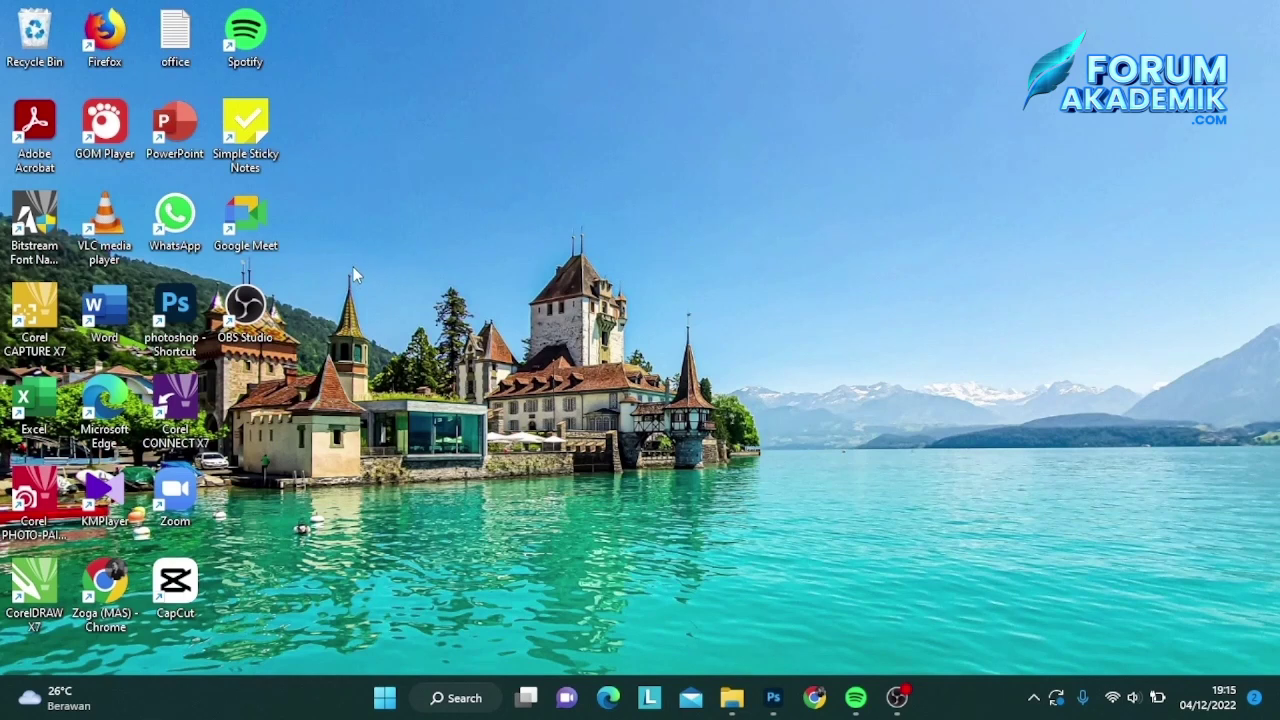
# - Launch Word with a new blank document and open the Layout > Size paper list
pyautogui.doubleClick(98, 305)
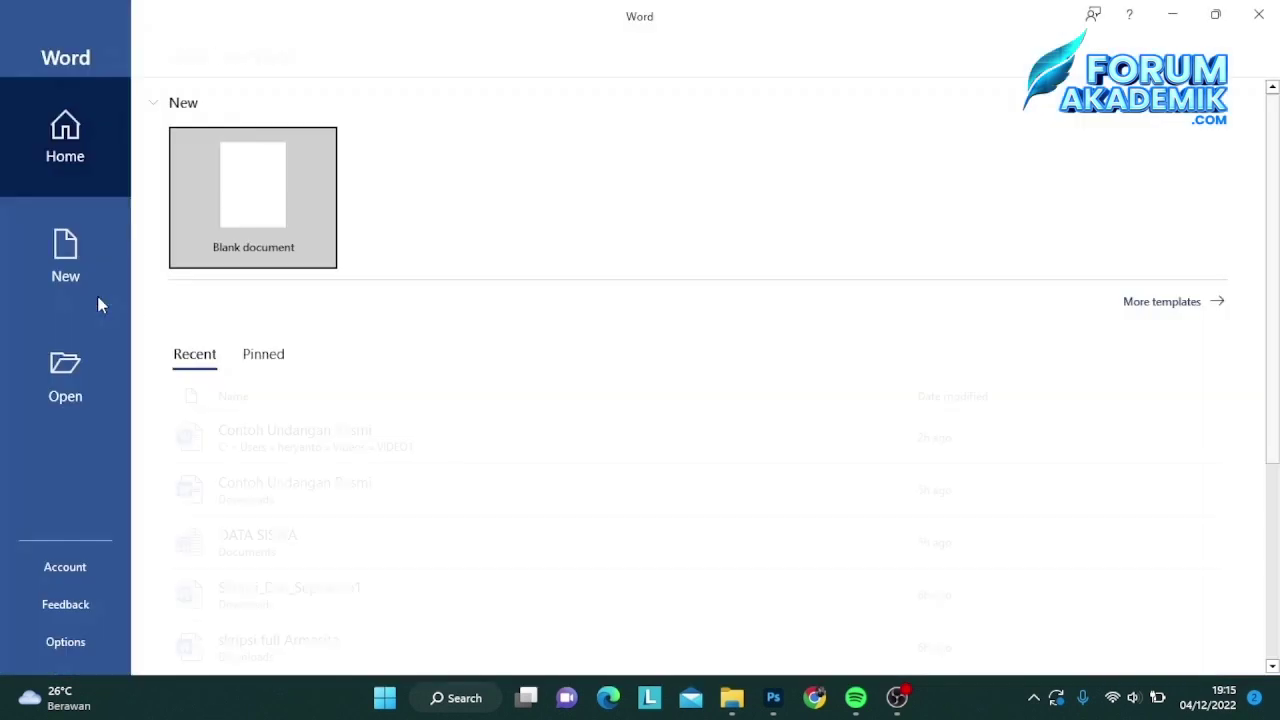
pyautogui.click(320, 225)
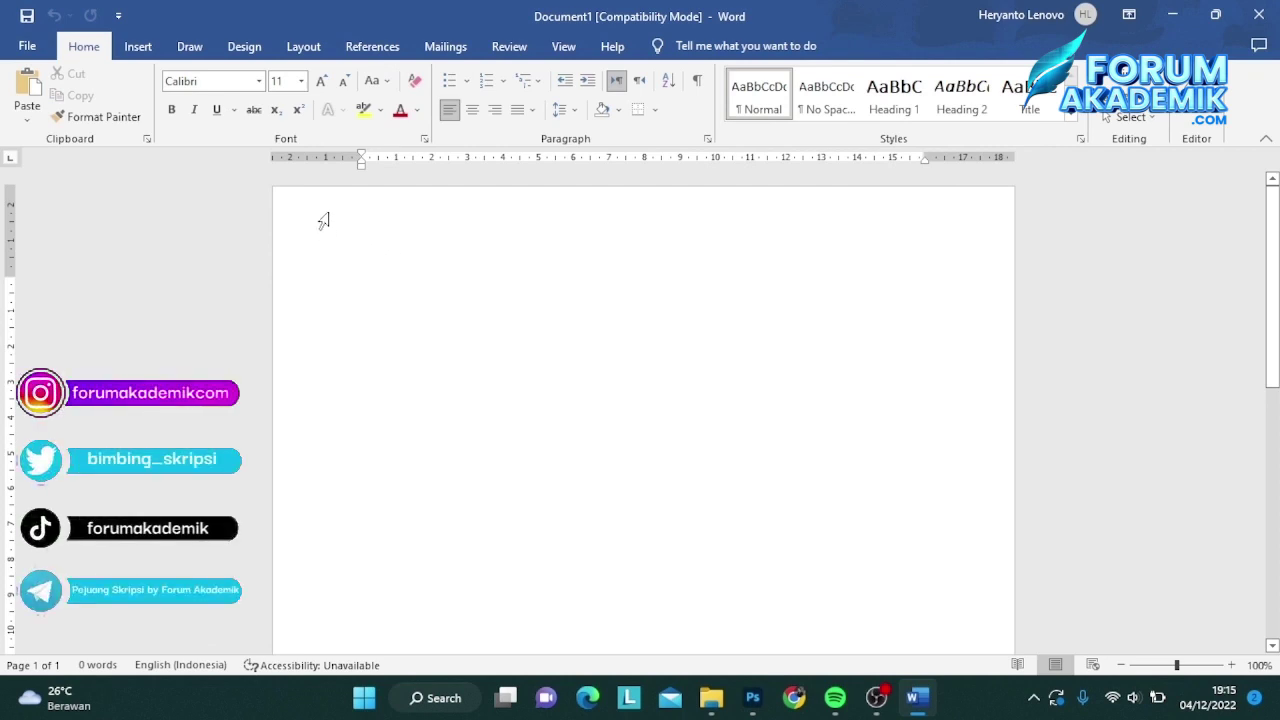
pyautogui.click(310, 47)
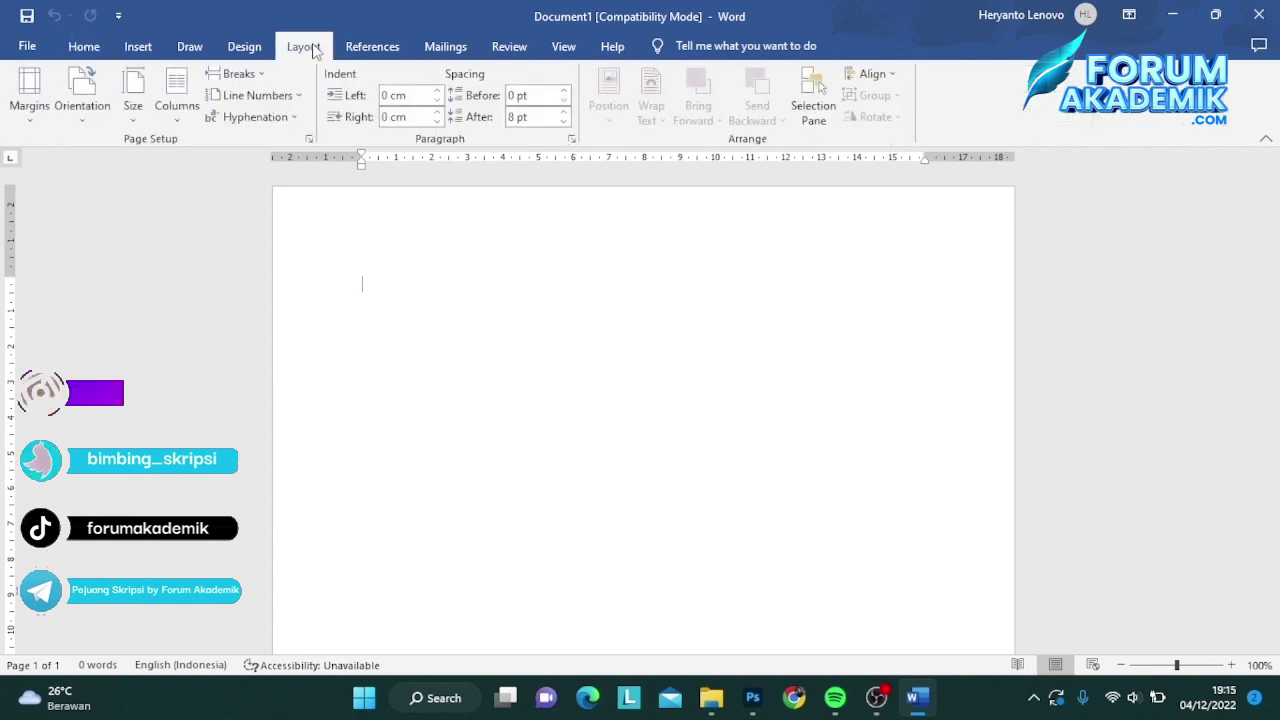
pyautogui.click(135, 100)
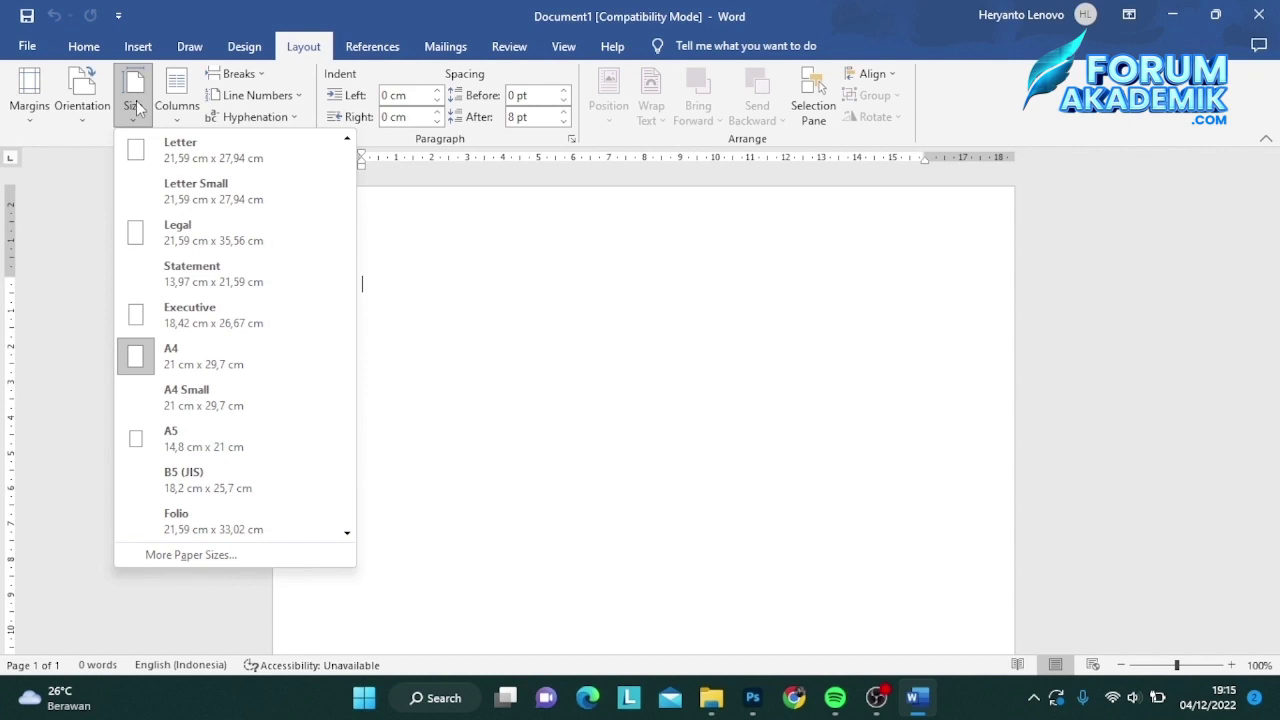
# - Scroll through the available paper sizes, with A4 (21 cm × 29,7 cm) current
pyautogui.scroll(-5, 232, 250)
pyautogui.scroll(-4, 232, 250)
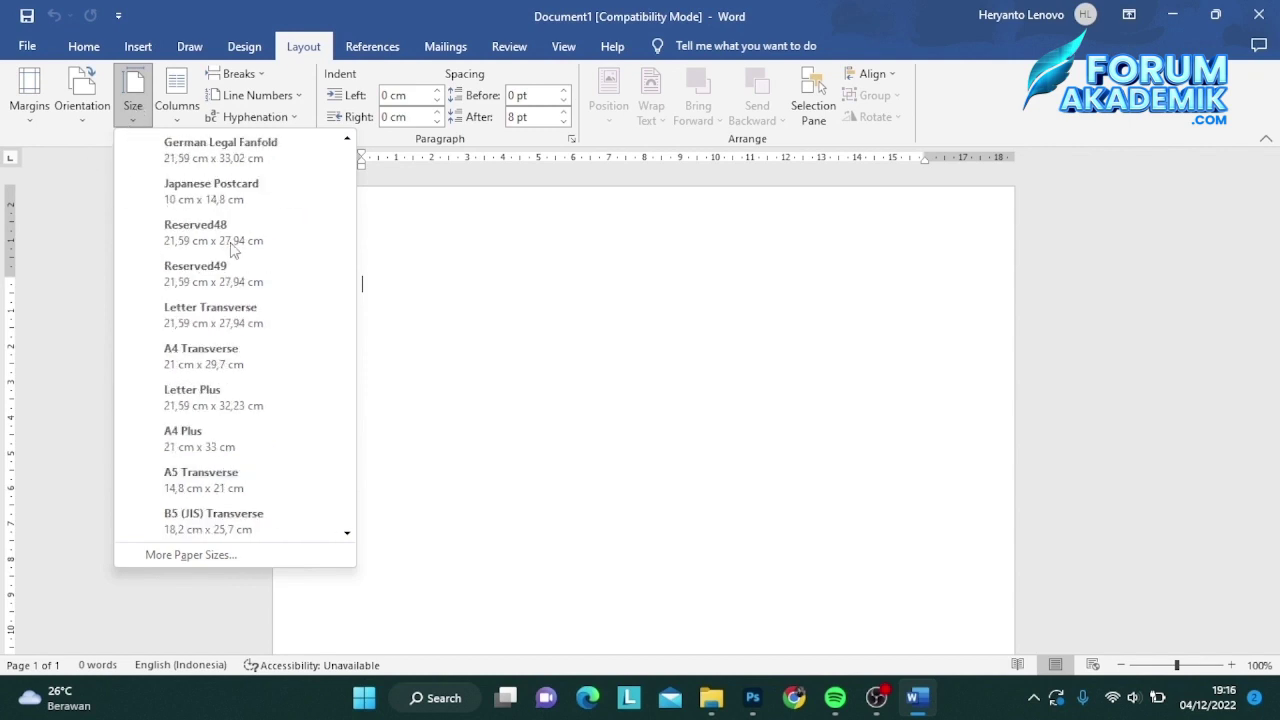
pyautogui.scroll(-4, 230, 245)
pyautogui.scroll(-4, 230, 250)
pyautogui.scroll(15, 236, 350)
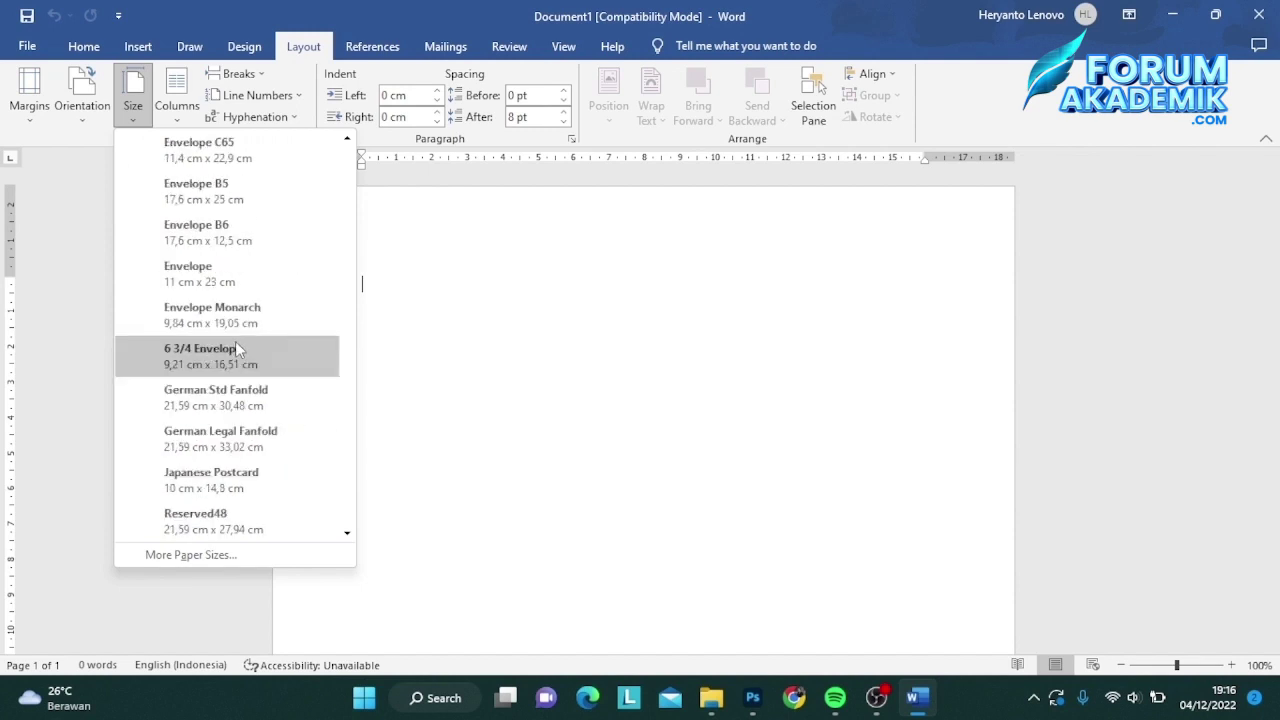
pyautogui.scroll(8, 237, 345)
pyautogui.scroll(1, 238, 348)
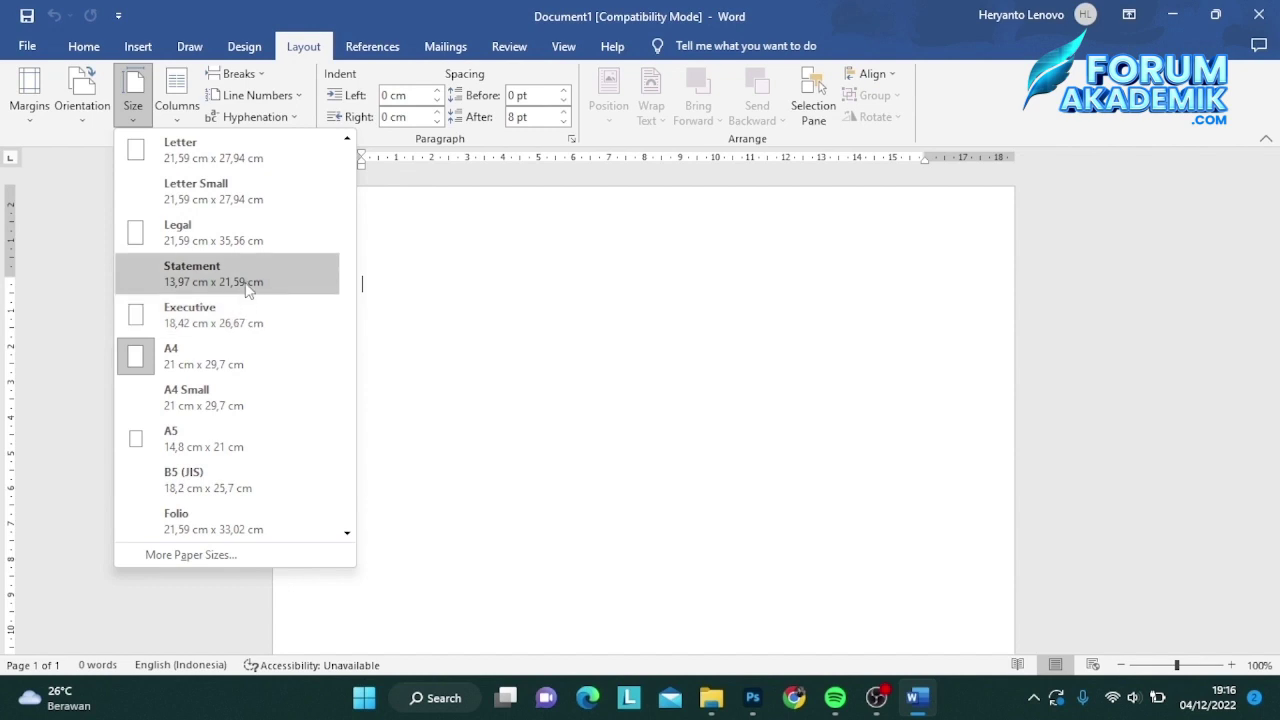
pyautogui.scroll(-1, 252, 300)
pyautogui.scroll(-1, 256, 330)
pyautogui.scroll(-1, 258, 358)
pyautogui.scroll(-3, 257, 364)
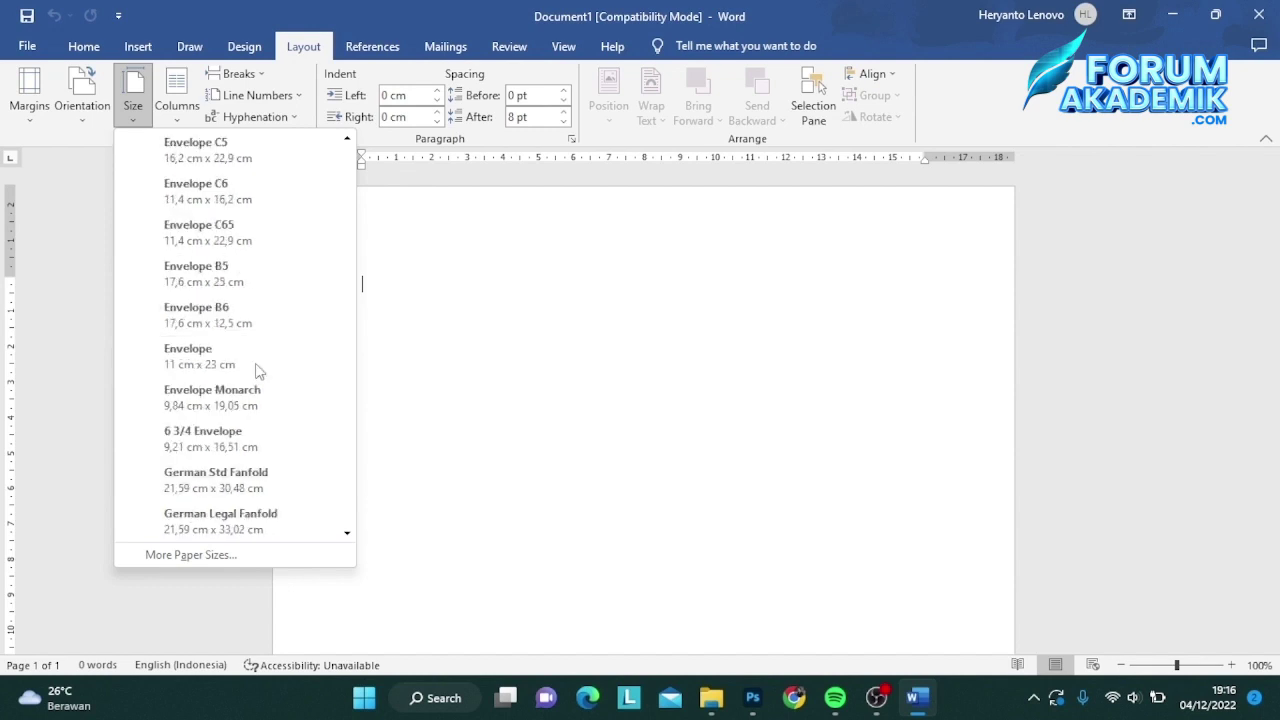
pyautogui.scroll(-5, 257, 367)
pyautogui.scroll(-10, 258, 370)
pyautogui.scroll(10, 254, 355)
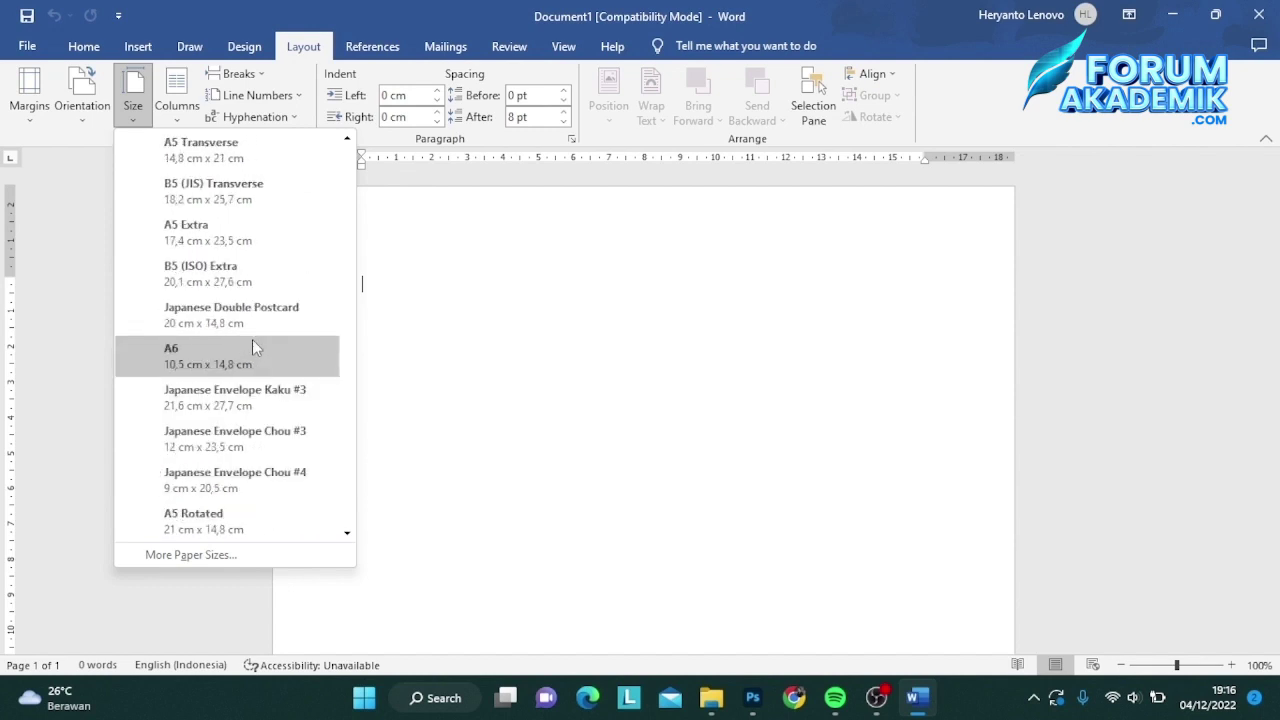
pyautogui.scroll(8, 251, 320)
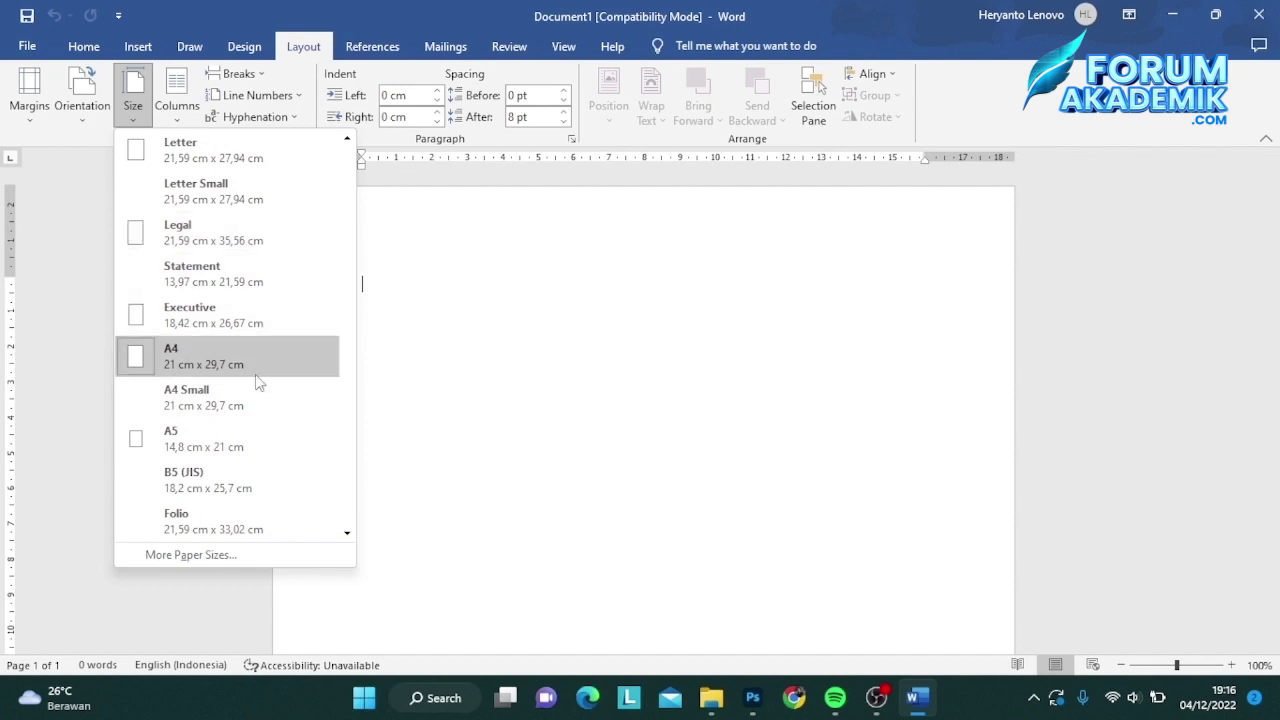
# - Under More Paper Sizes, enter width 21,59 cm and height 33,02 cm in Page Setup
pyautogui.click(208, 558)
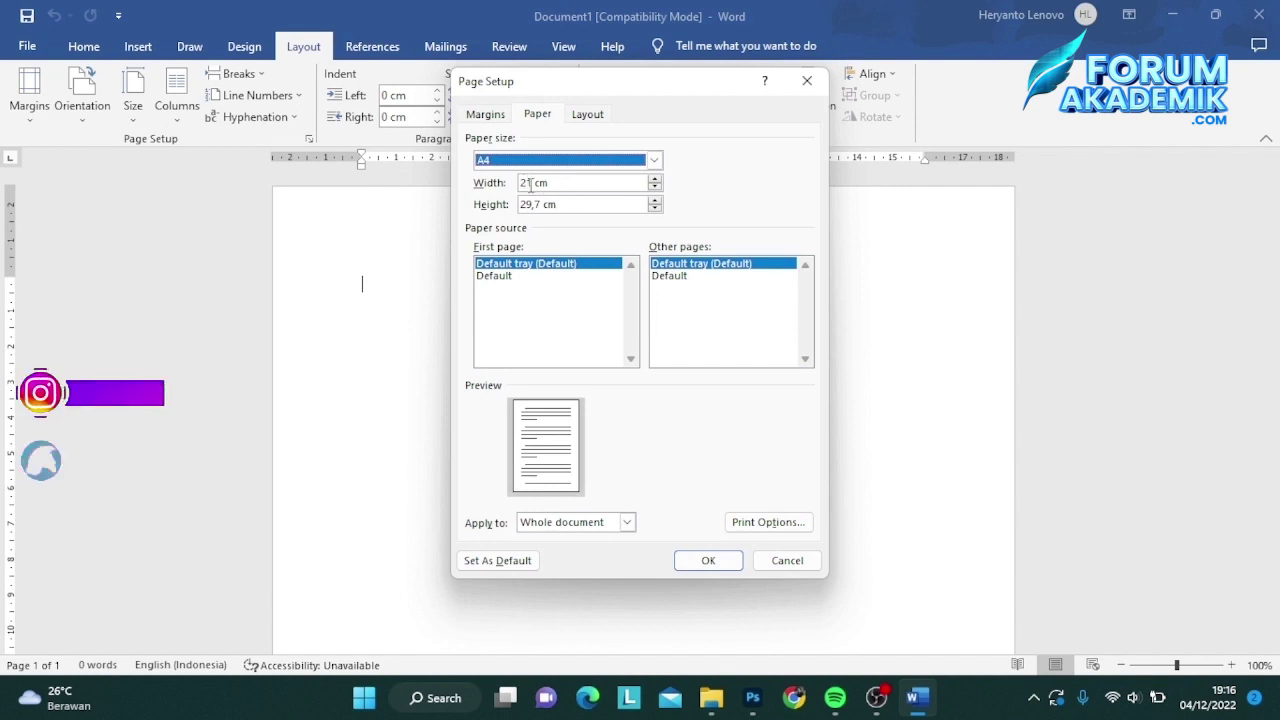
pyautogui.click(531, 183)
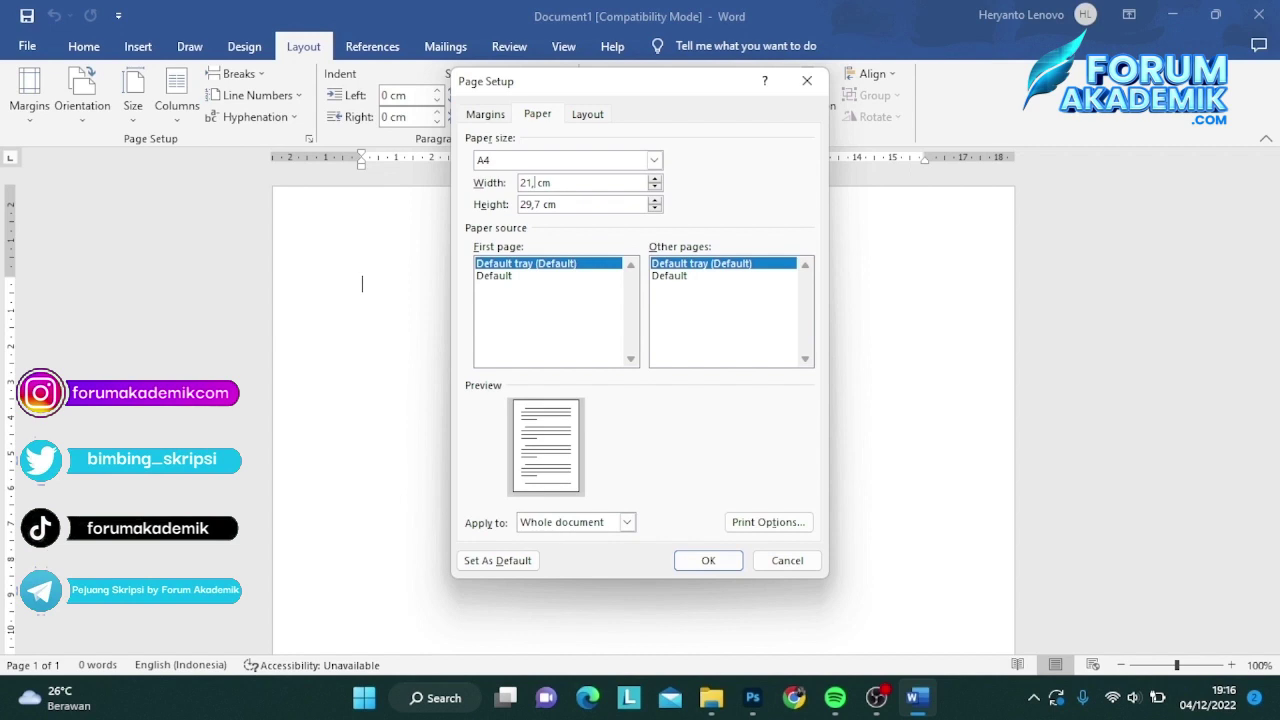
pyautogui.write('5')
pyautogui.write('9')
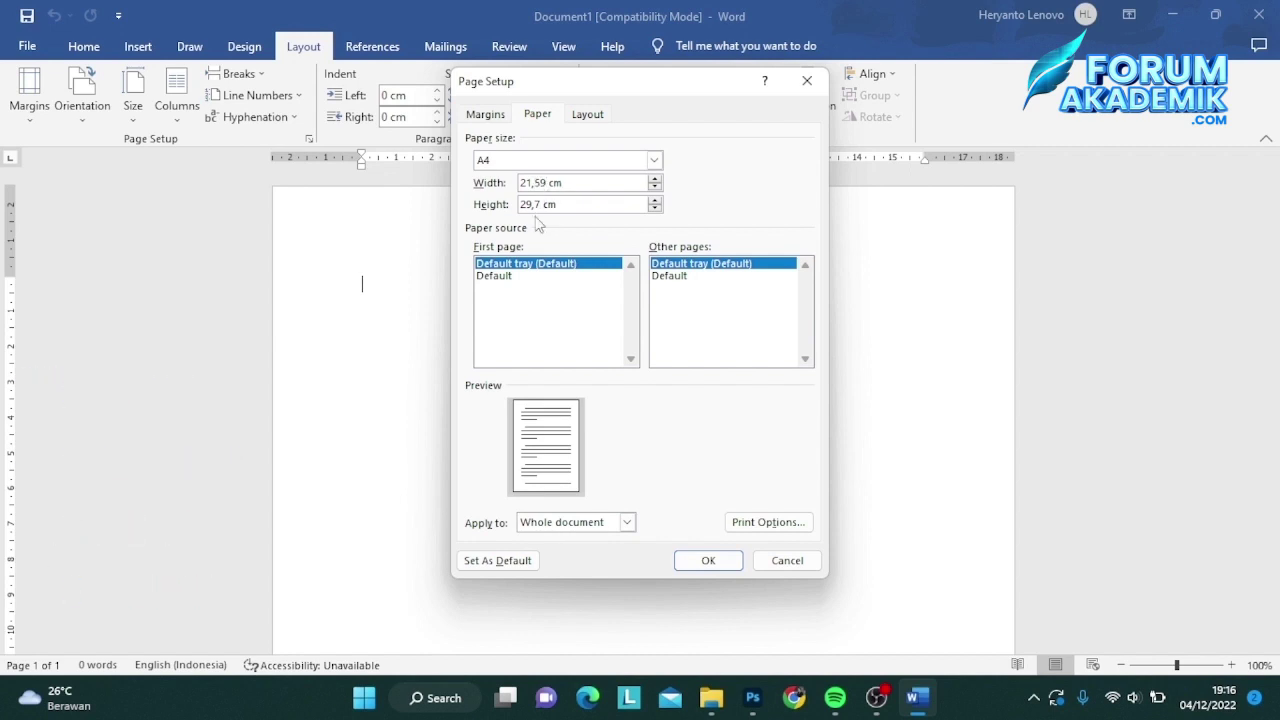
pyautogui.click(552, 203)
pyautogui.press('BackSpace')
pyautogui.press('BackSpace')
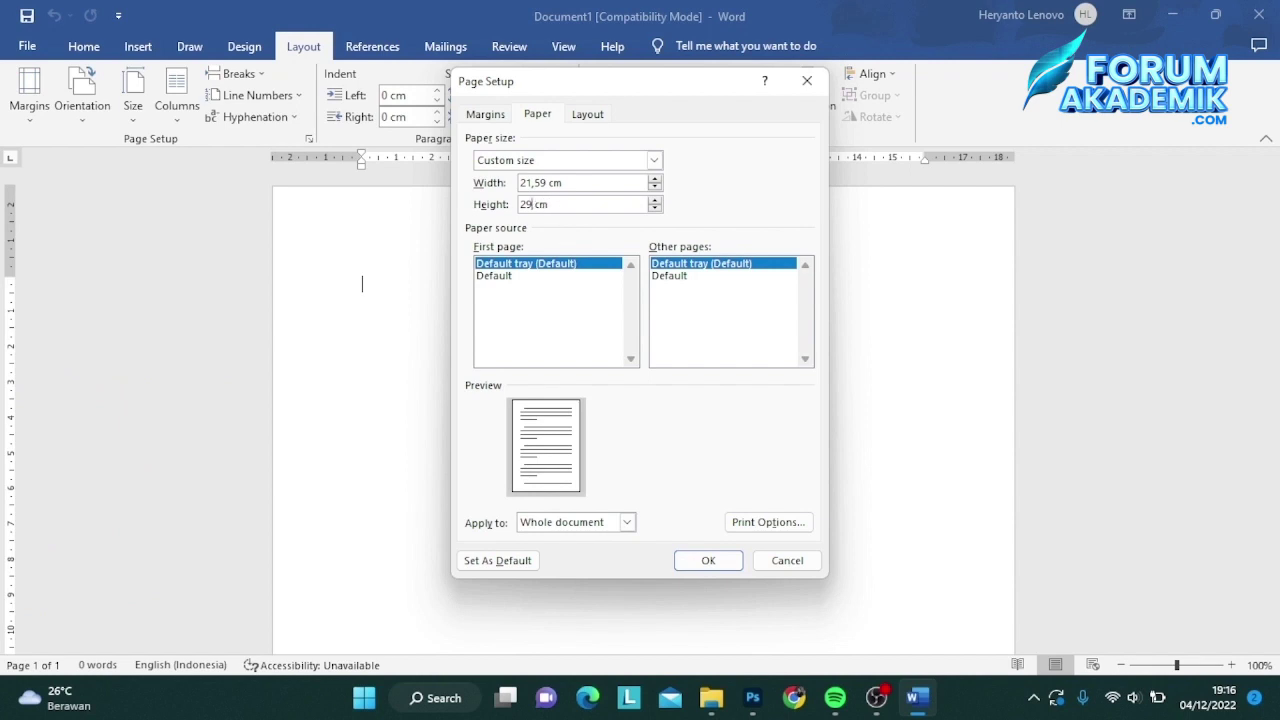
pyautogui.press('BackSpace')
pyautogui.press('BackSpace')
pyautogui.write('33,')
pyautogui.write('02')
# - Cancel Page Setup, then reopen and dismiss the Size list, keeping A4
pyautogui.click(765, 564)
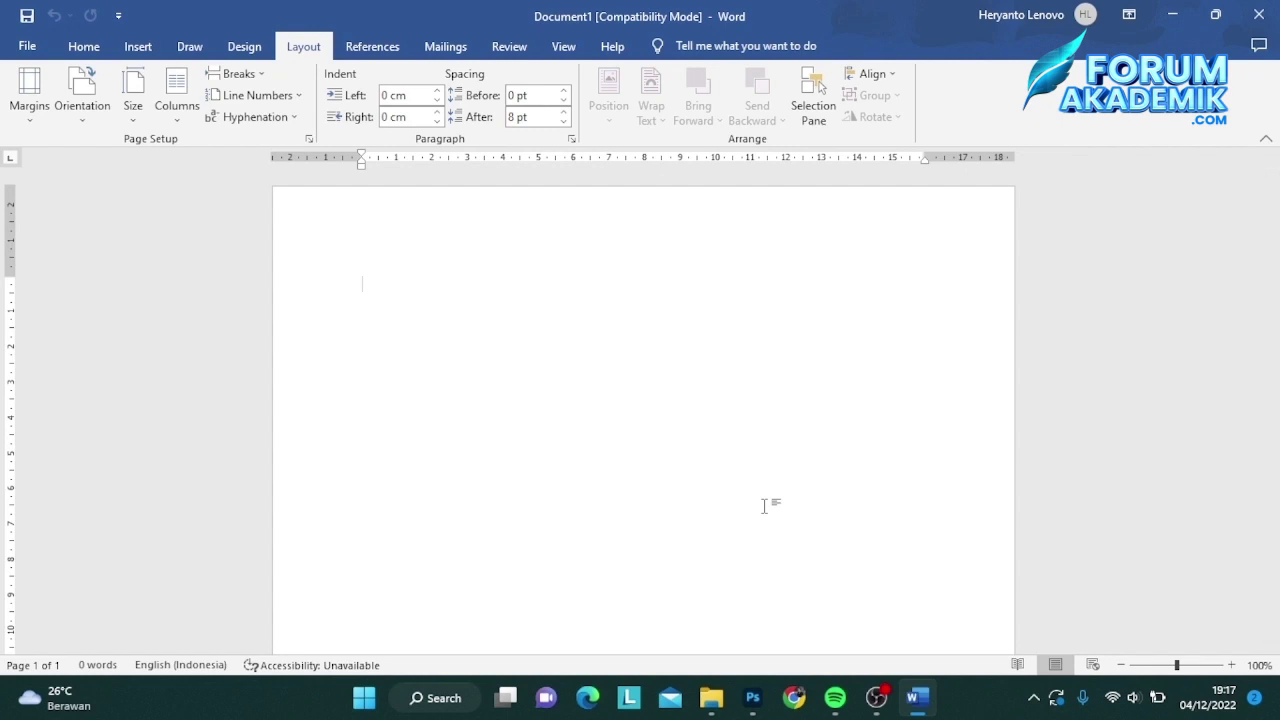
pyautogui.click(133, 100)
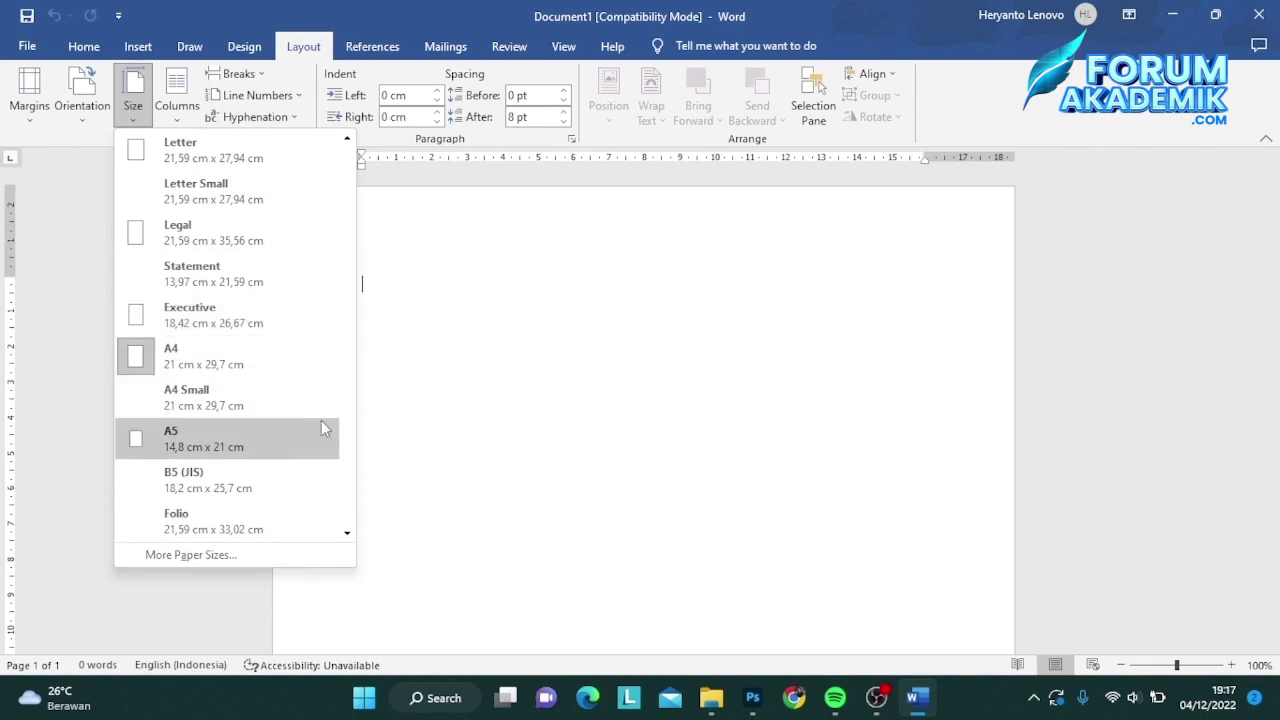
pyautogui.click(510, 358)
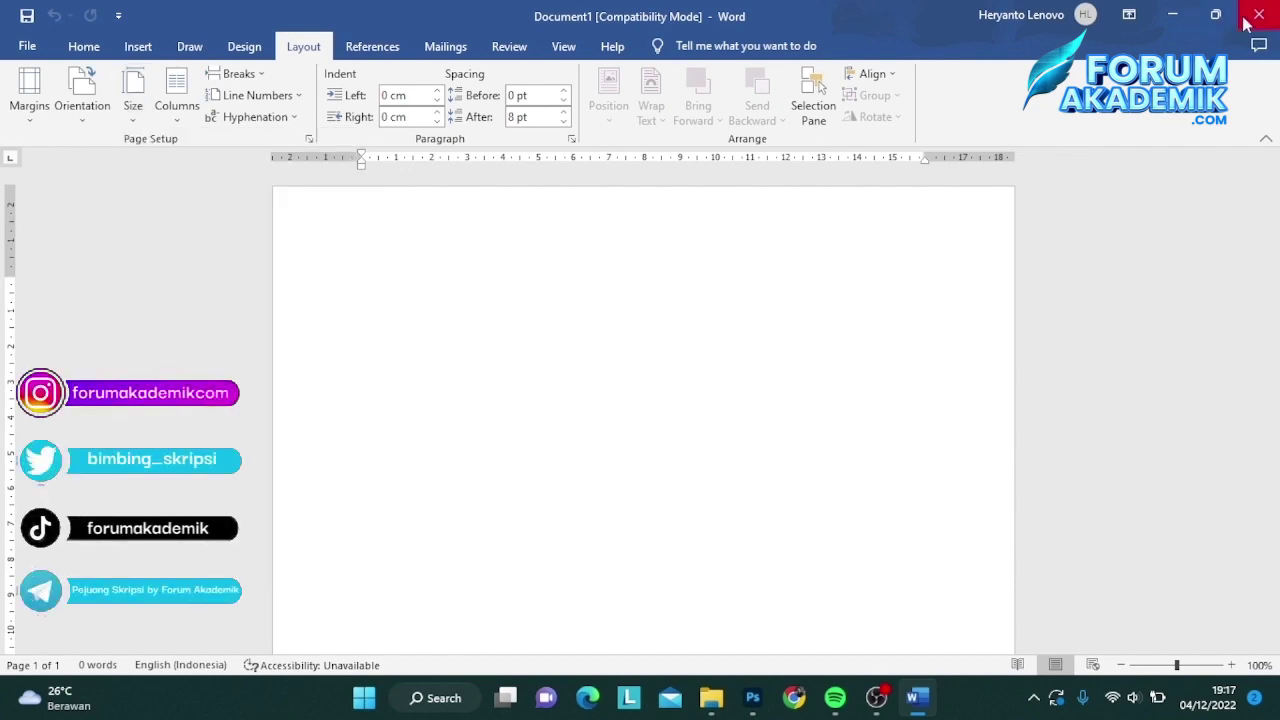
# - Close Word and open Control Panel by searching 'control panel' from Start
pyautogui.click(1247, 22)
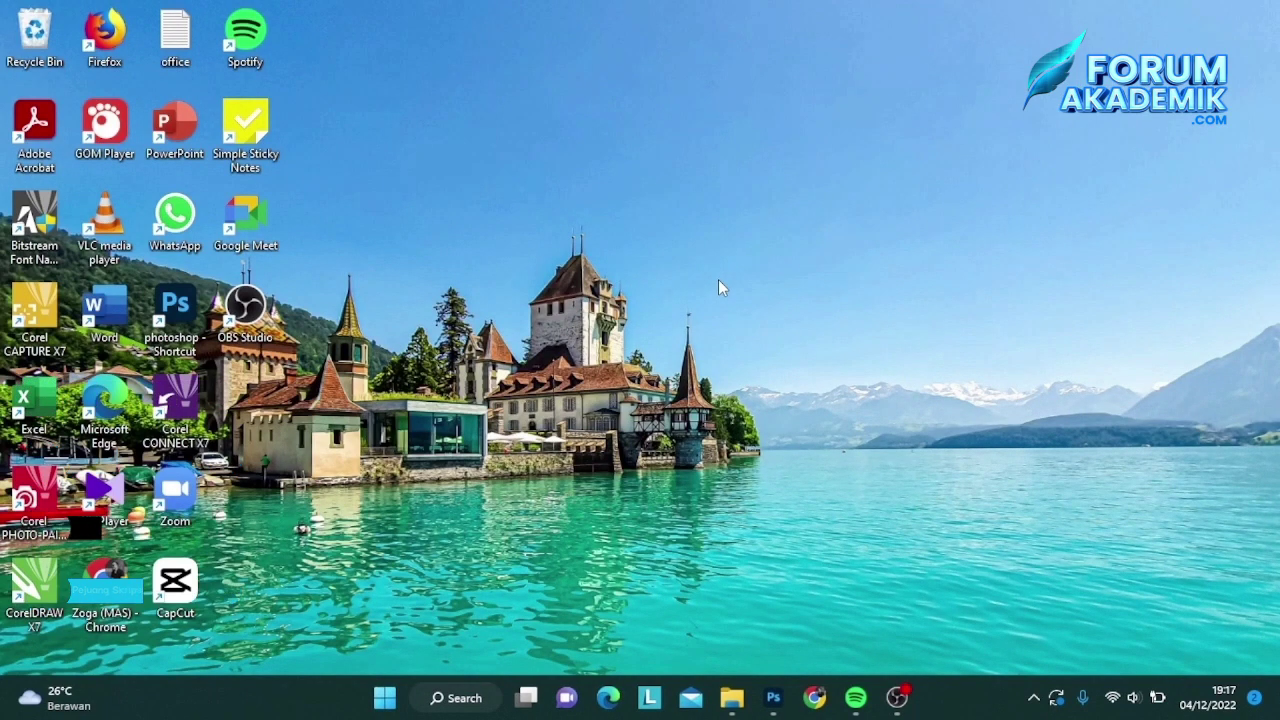
pyautogui.click(383, 699)
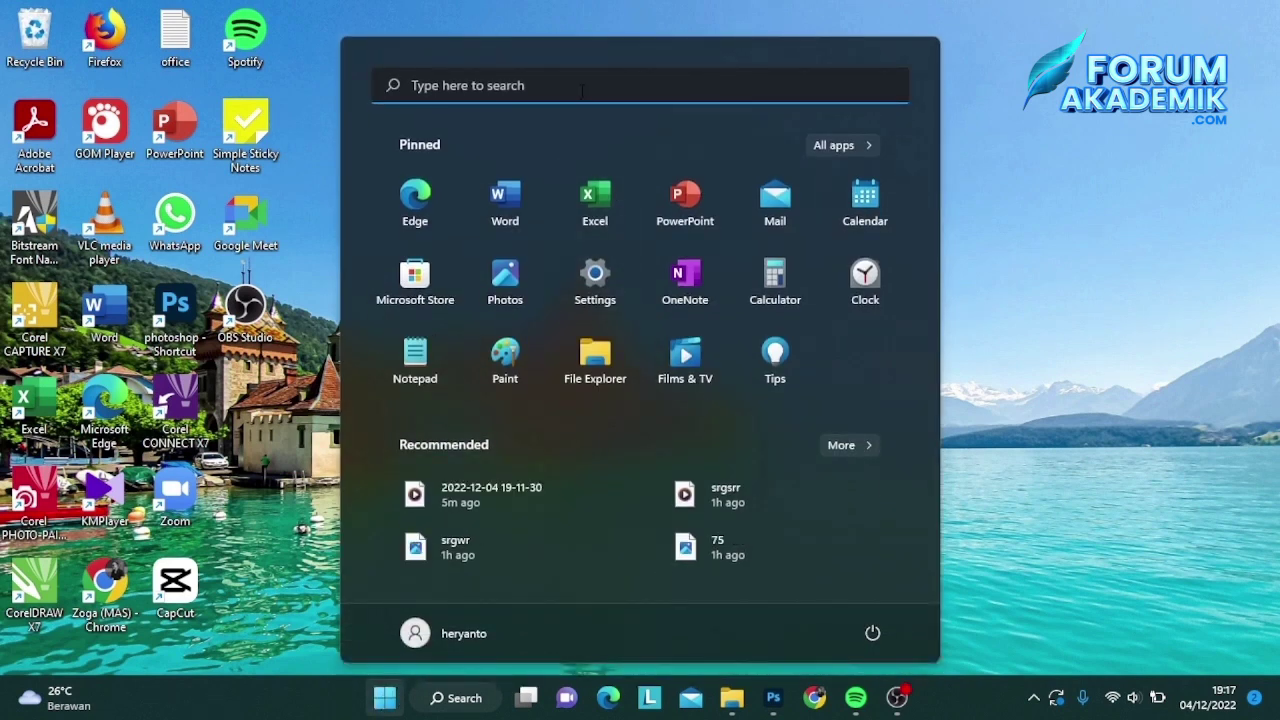
pyautogui.click(582, 88)
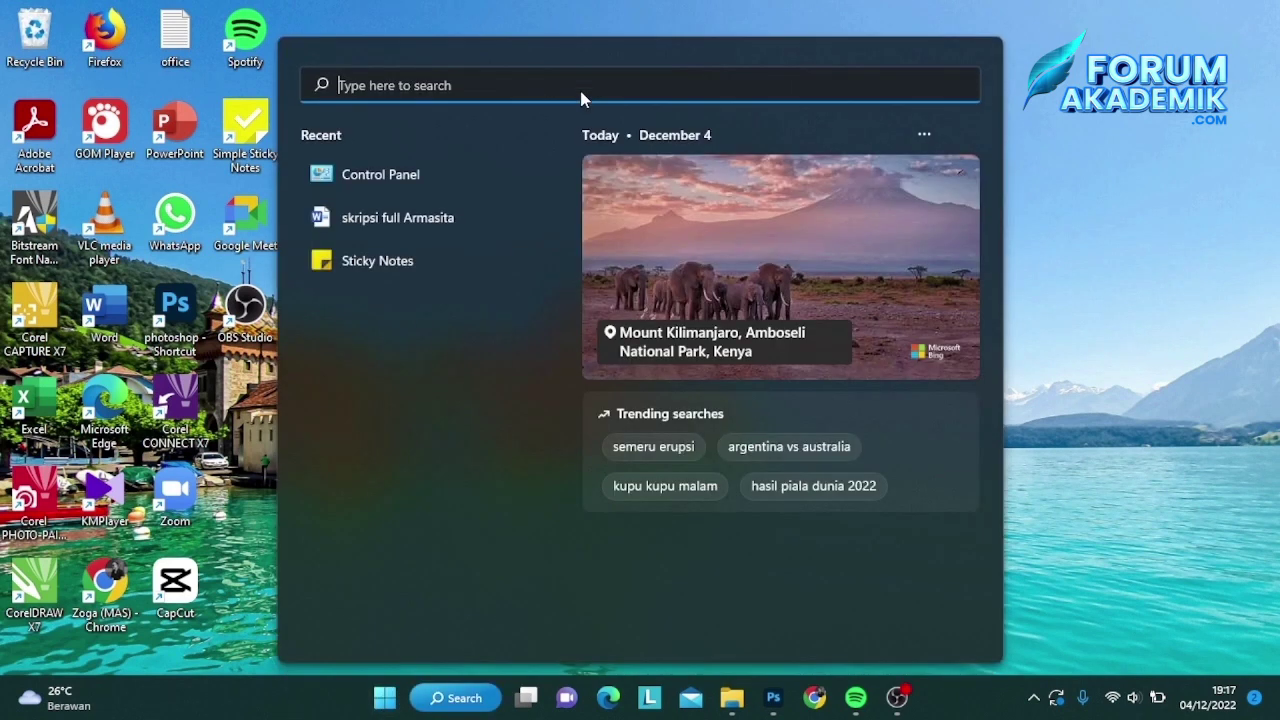
pyautogui.write('con')
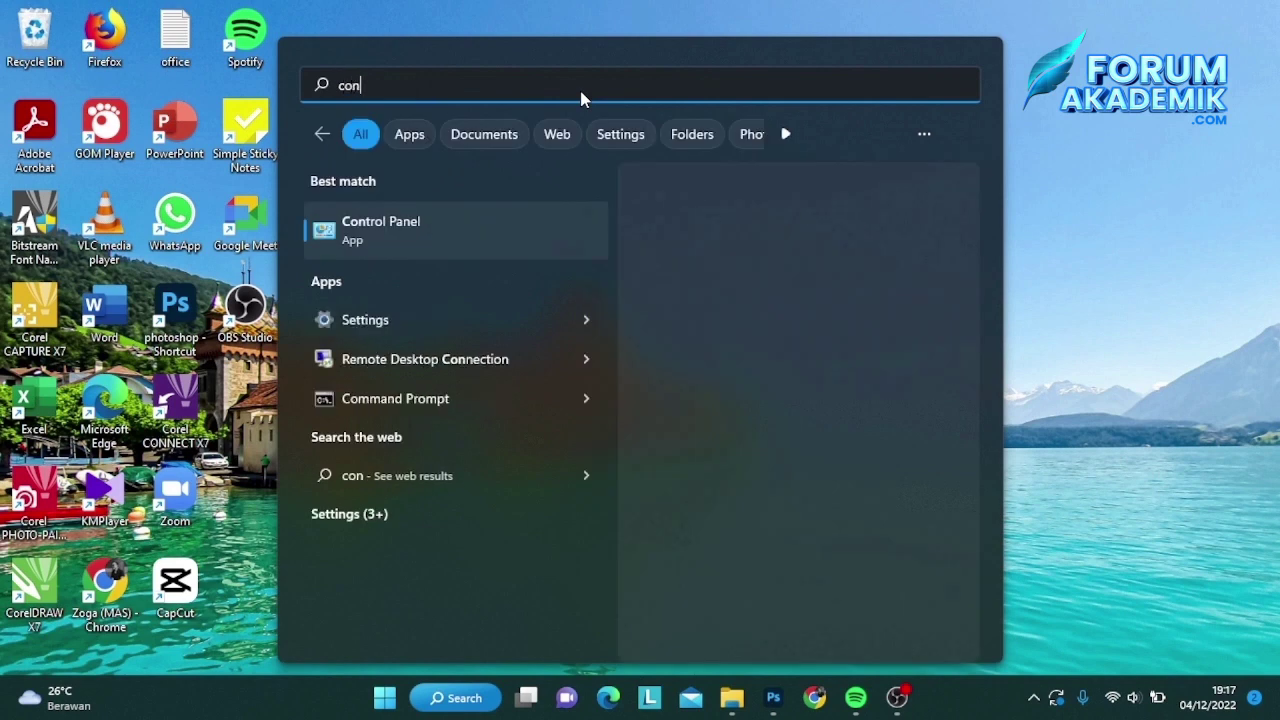
pyautogui.write('trol pan')
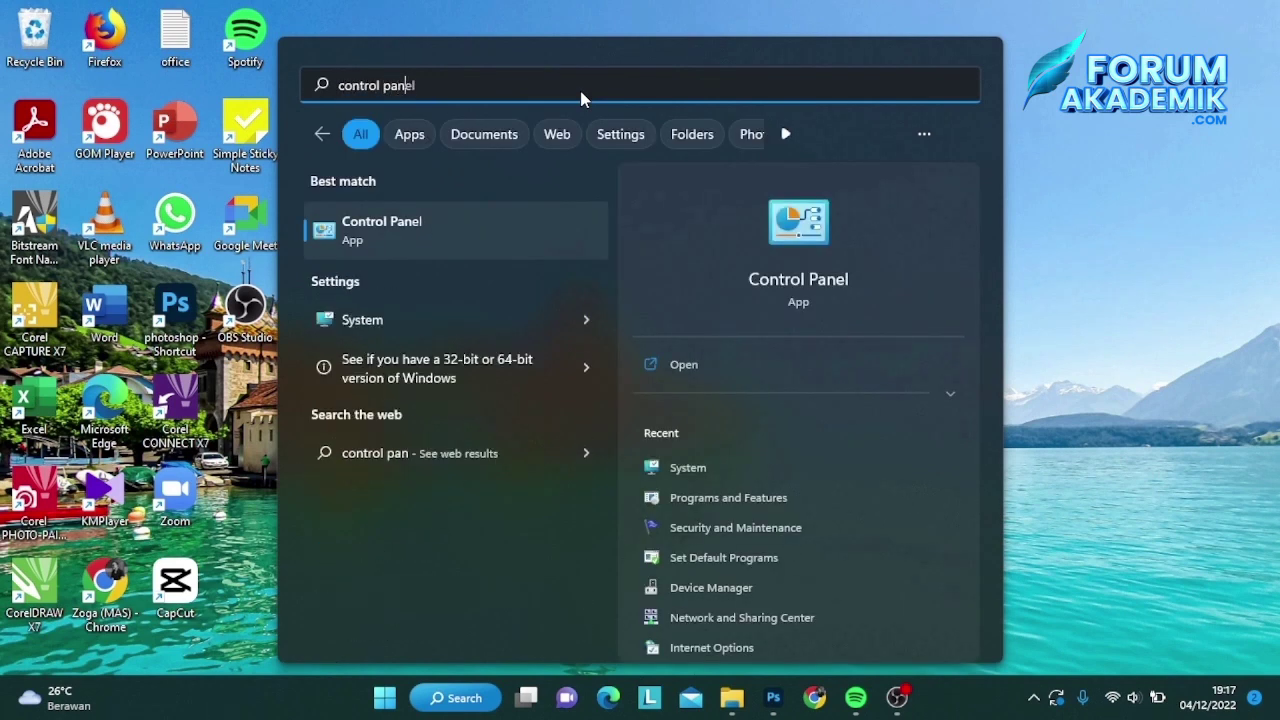
pyautogui.write('el')
pyautogui.click(446, 220)
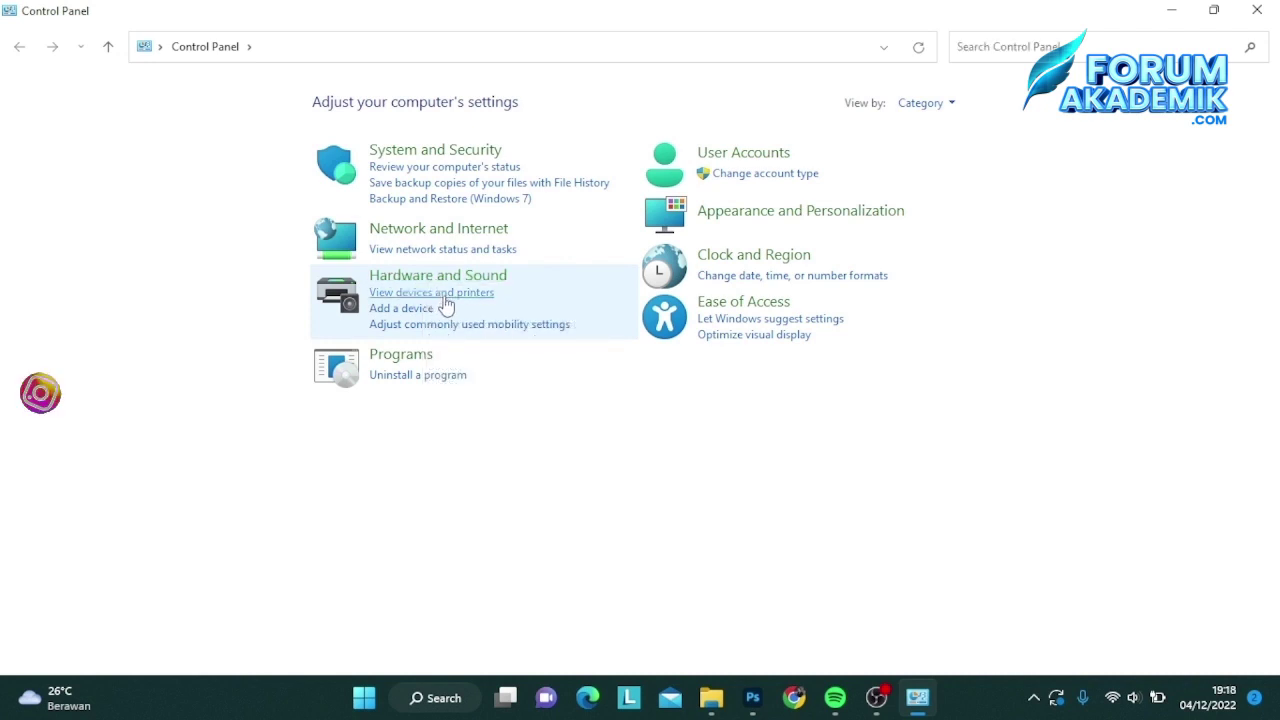
# - Open View devices and printers under Hardware and Sound
pyautogui.click(444, 296)
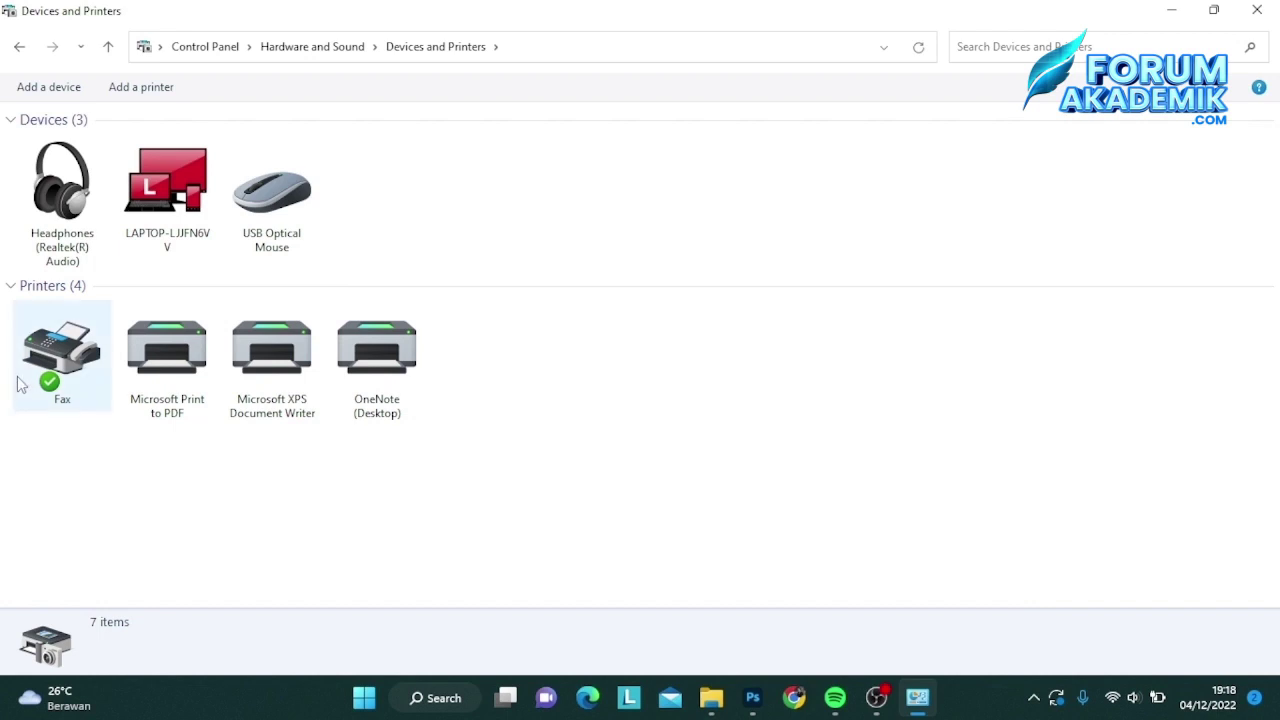
pyautogui.moveTo(62, 350)
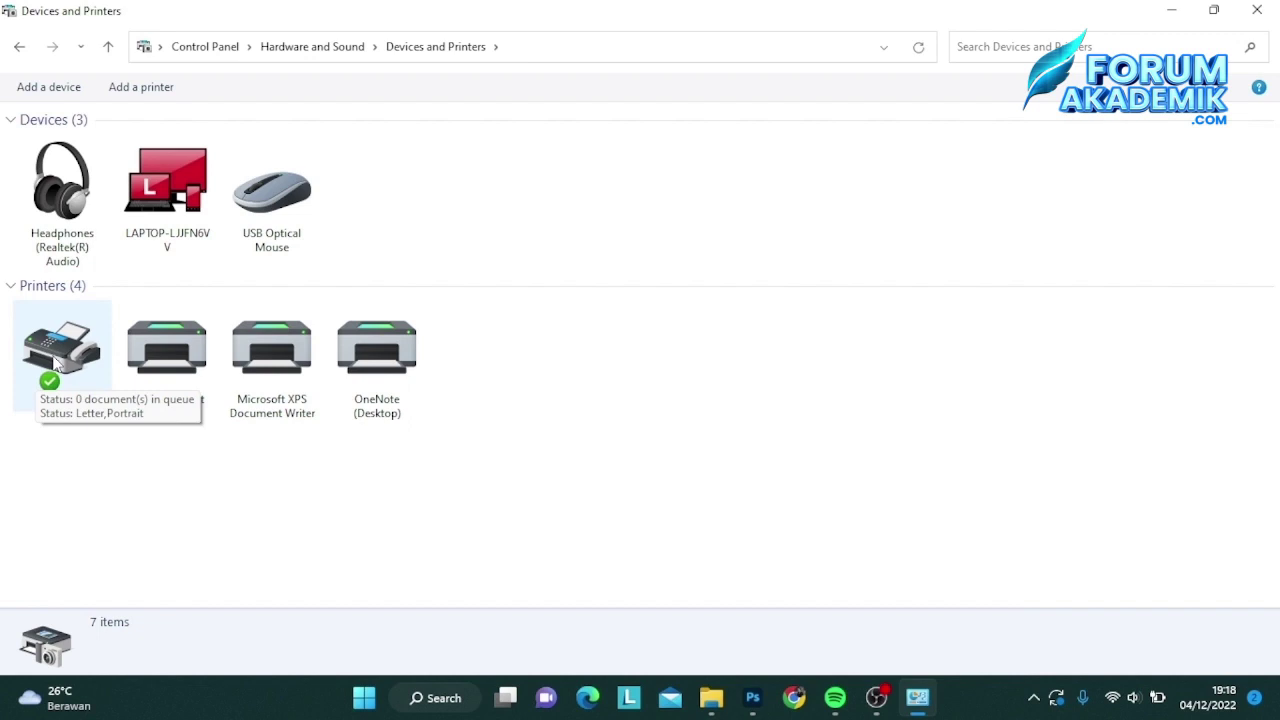
# - Select the Fax printer and open Print Server Properties from the toolbar
pyautogui.click(55, 362)
pyautogui.rightClick(57, 358)
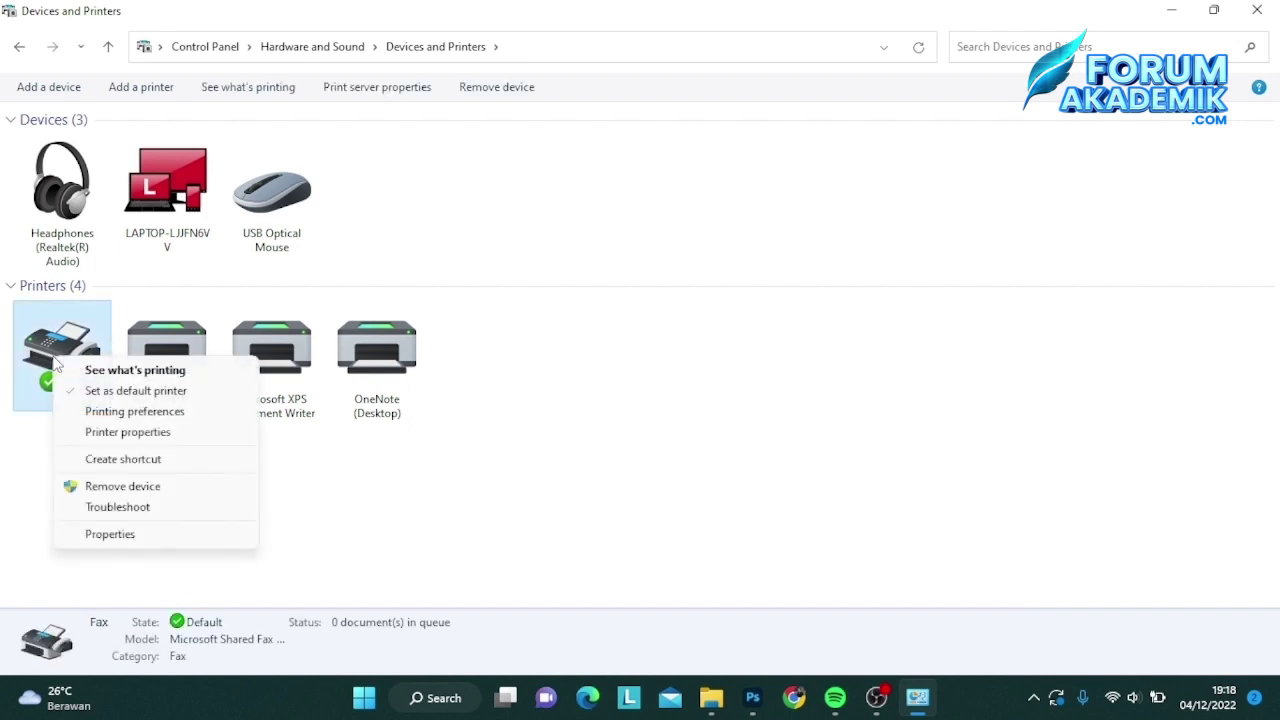
pyautogui.click(127, 391)
pyautogui.moveTo(61, 352)
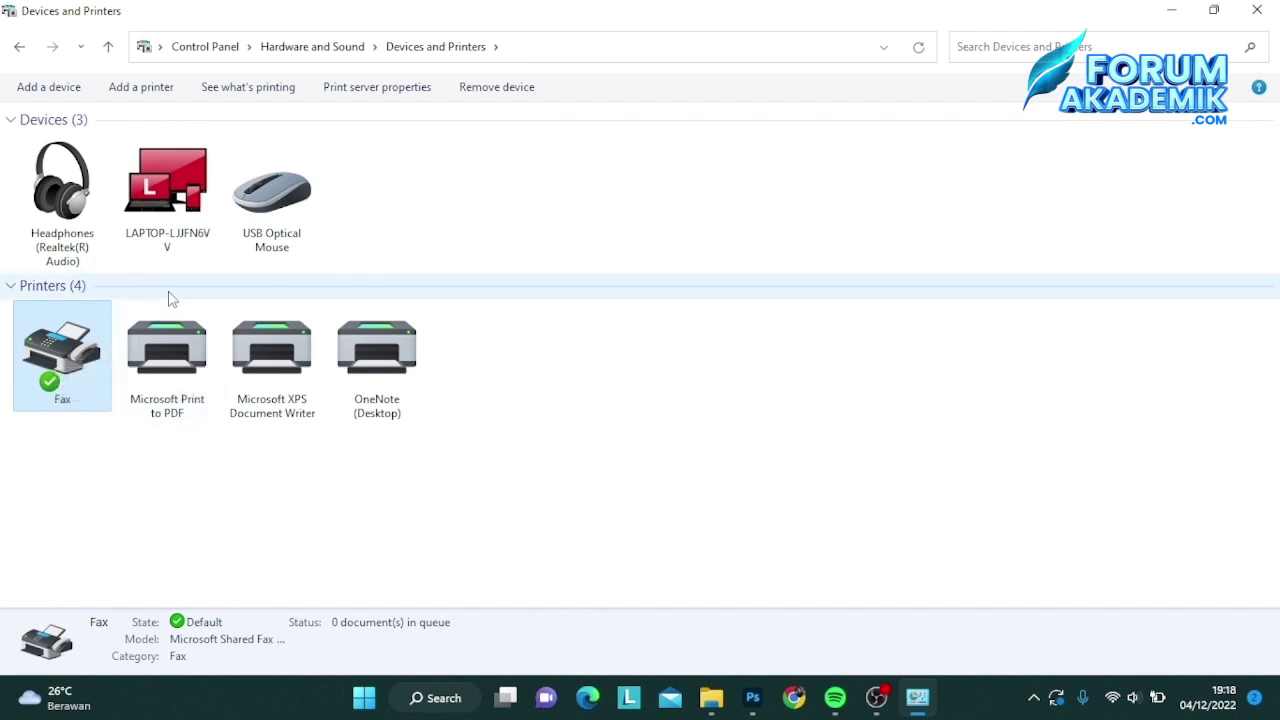
pyautogui.click(360, 92)
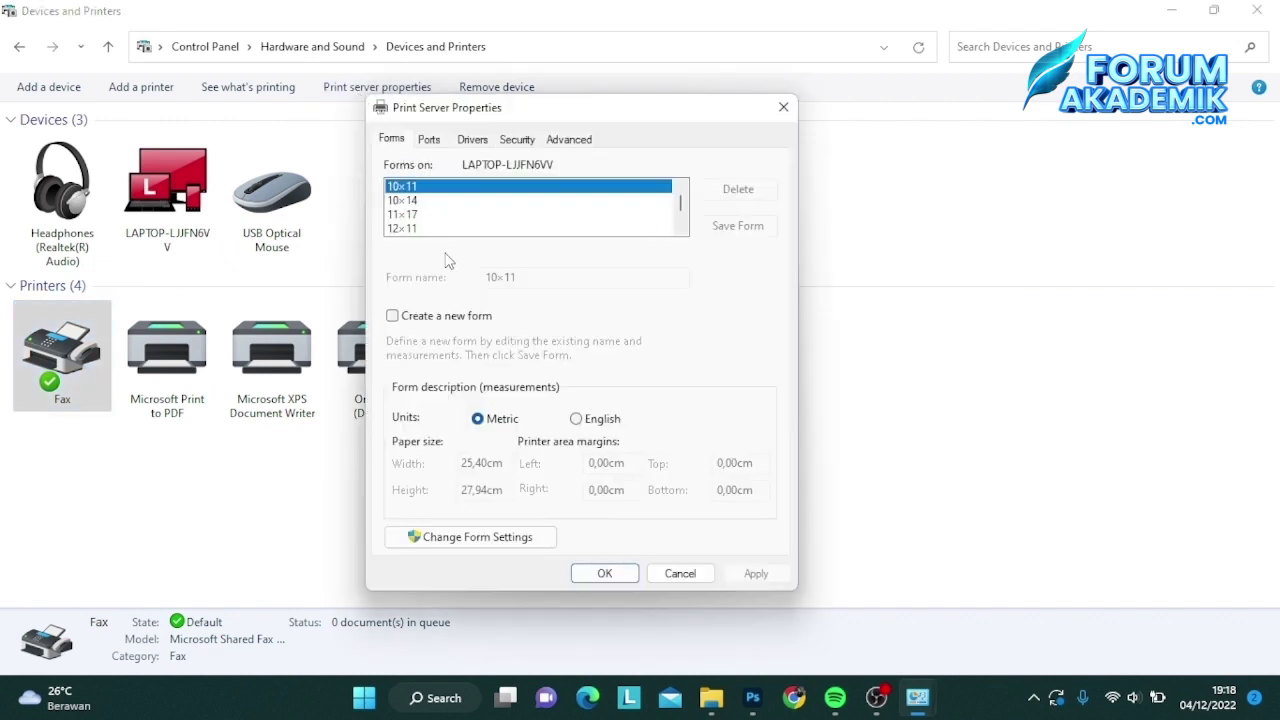
# - Tick Create a new form on the Forms tab
pyautogui.click(393, 316)
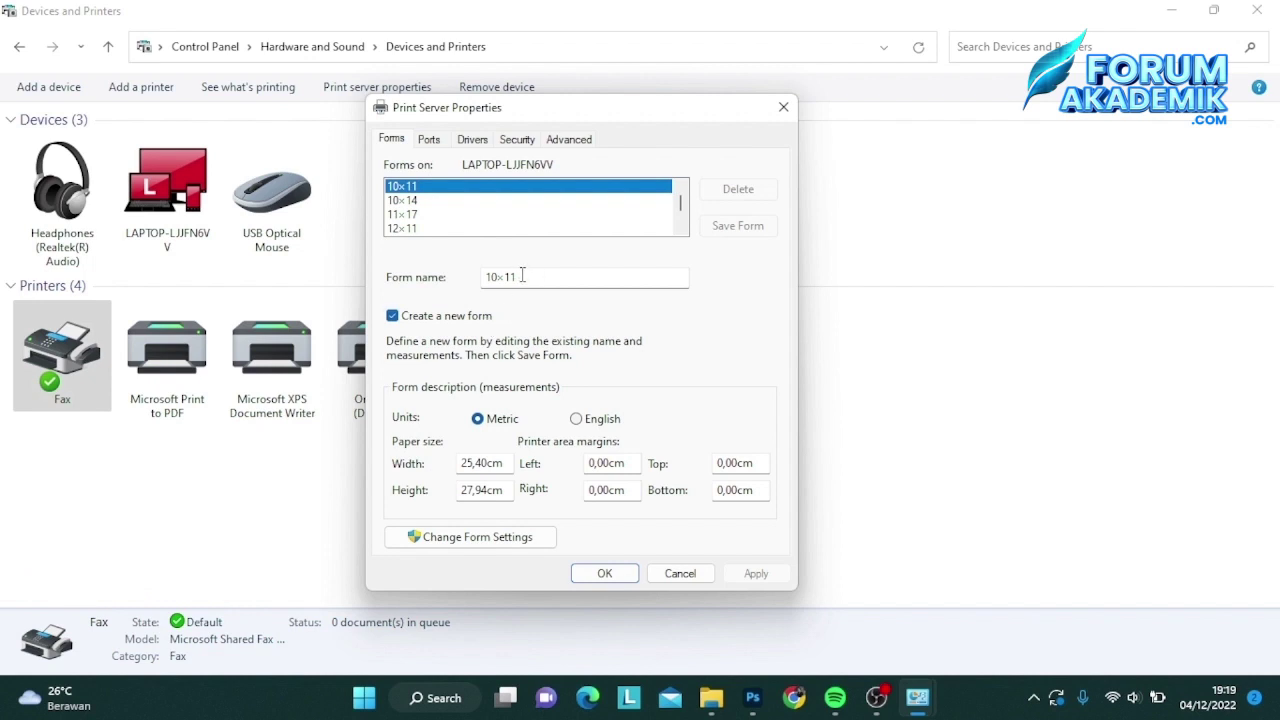
# - Name the new form F4 and set its size to 21,59 cm by 33,02 cm
pyautogui.click(520, 276)
pyautogui.press('BackSpace')
pyautogui.press('BackSpace')
pyautogui.press('BackSpace')
pyautogui.press('BackSpace')
pyautogui.press('BackSpace')
pyautogui.write('F4')
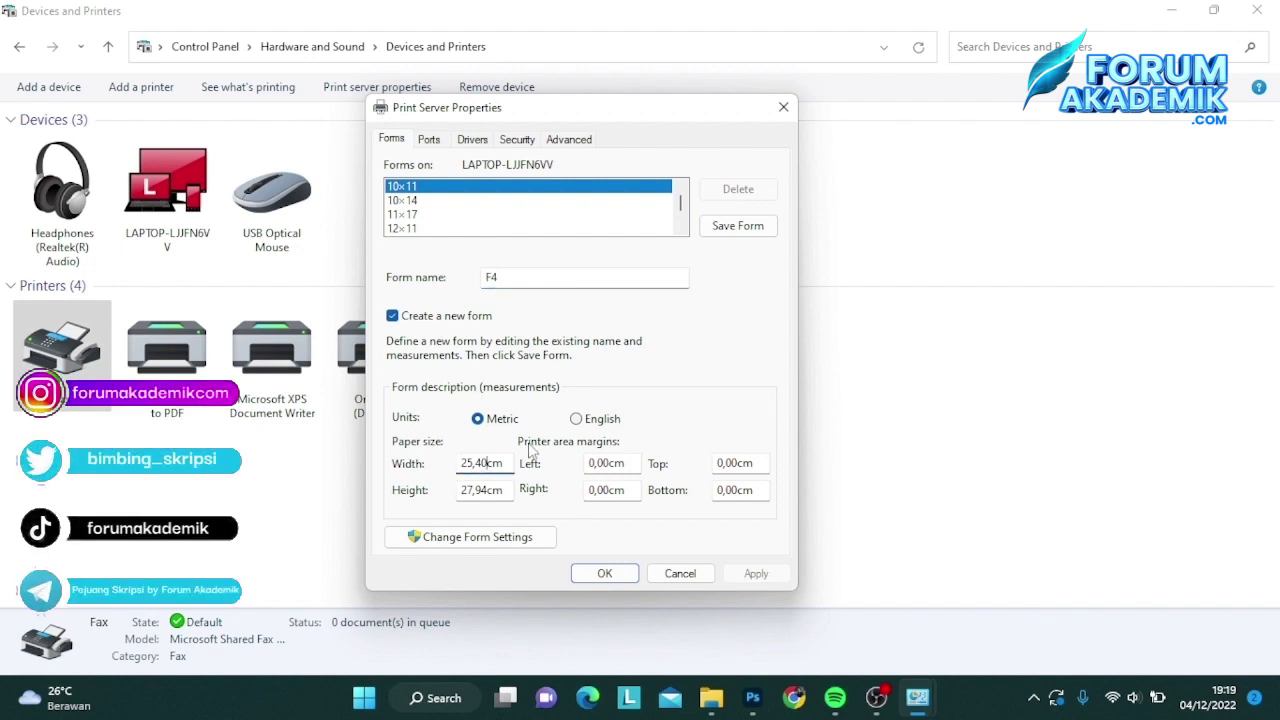
pyautogui.press('BackSpace')
pyautogui.press('BackSpace')
pyautogui.press('BackSpace')
pyautogui.press('BackSpace')
pyautogui.write('1,59')
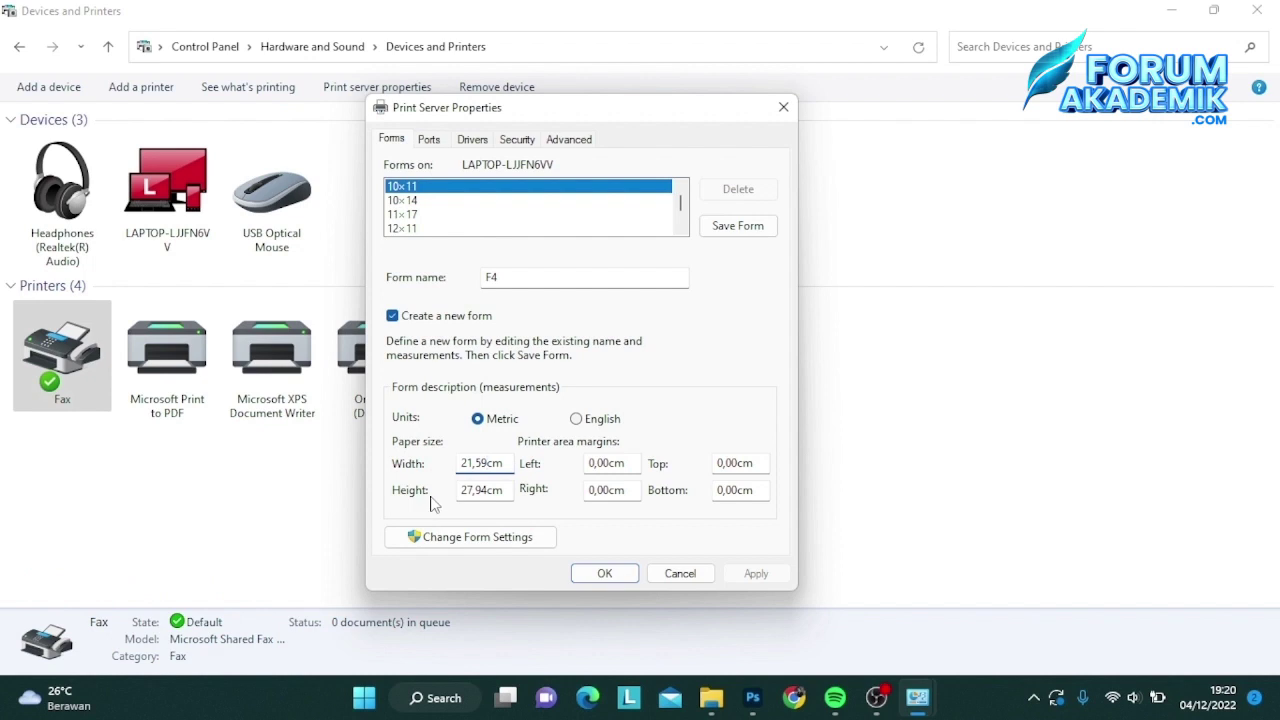
pyautogui.click(490, 490)
pyautogui.press('BackSpace')
pyautogui.press('BackSpace')
pyautogui.press('BackSpace')
pyautogui.press('BackSpace')
pyautogui.press('BackSpace')
pyautogui.write('33,0')
pyautogui.write('2')
# - Set the Left, Right, Top and Bottom printer area margins to 2,54 cm
pyautogui.click(608, 462)
pyautogui.press('BackSpace')
pyautogui.press('BackSpace')
pyautogui.press('BackSpace')
pyautogui.press('BackSpace')
pyautogui.write('2,5')
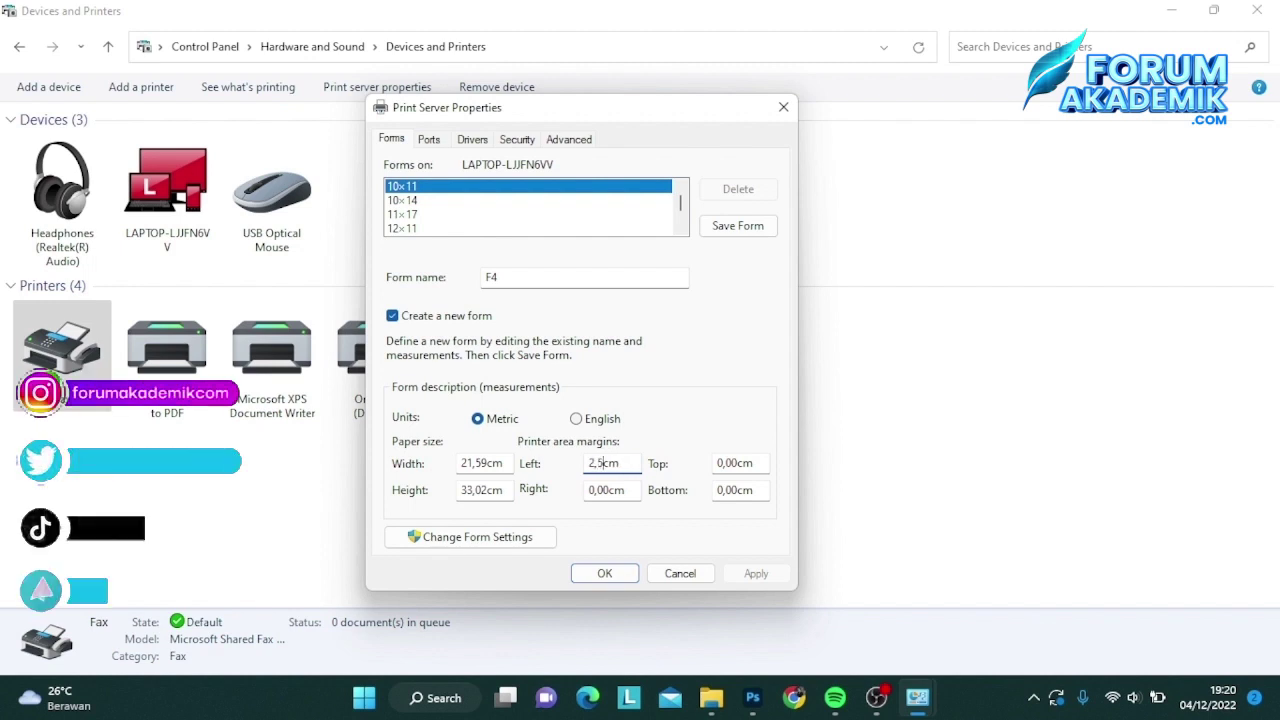
pyautogui.write('4')
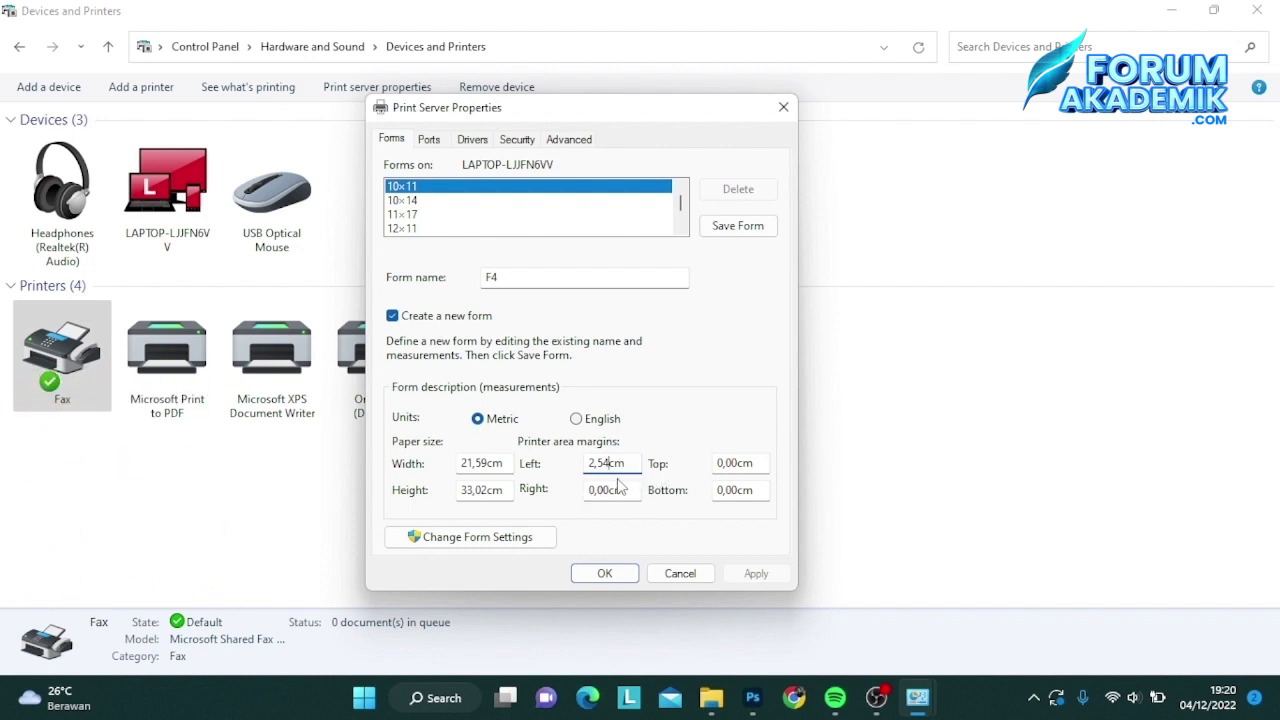
pyautogui.moveTo(625, 462)
pyautogui.mouseDown()
pyautogui.moveTo(591, 464)
pyautogui.moveTo(586, 492)
pyautogui.mouseUp()
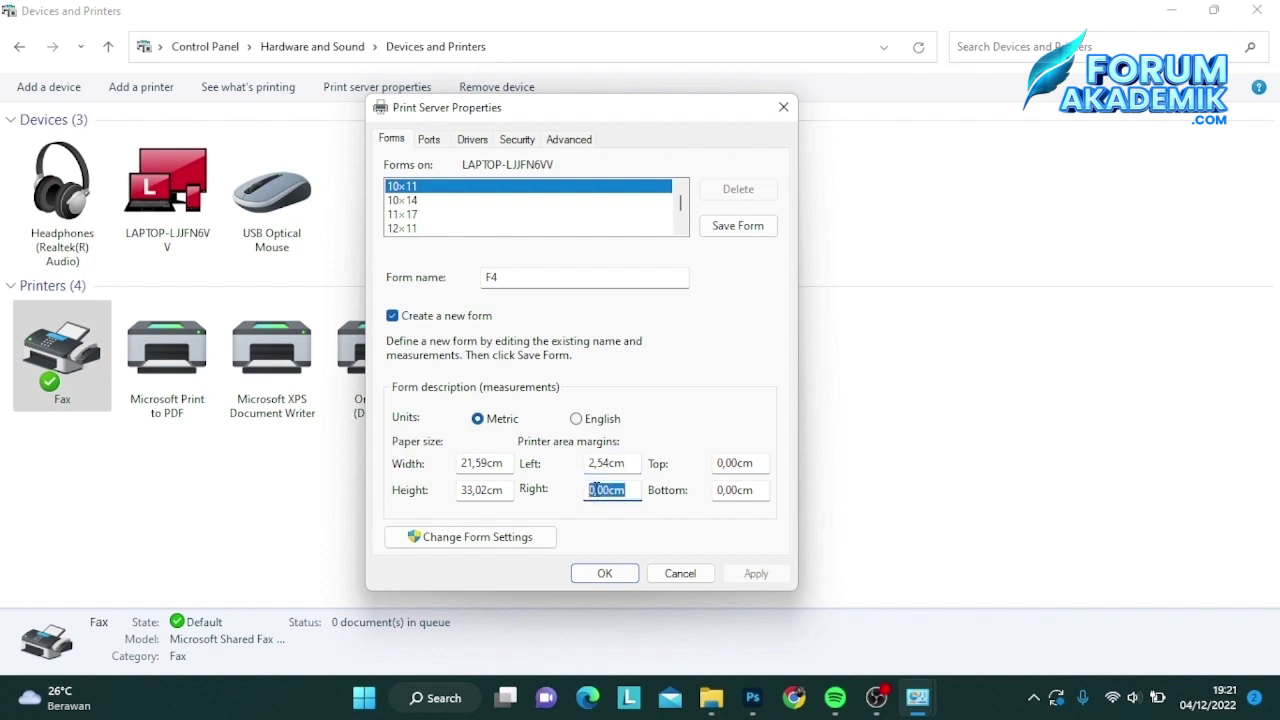
pyautogui.write('2,54cm')
pyautogui.moveTo(759, 463); pyautogui.dragTo(716, 465)
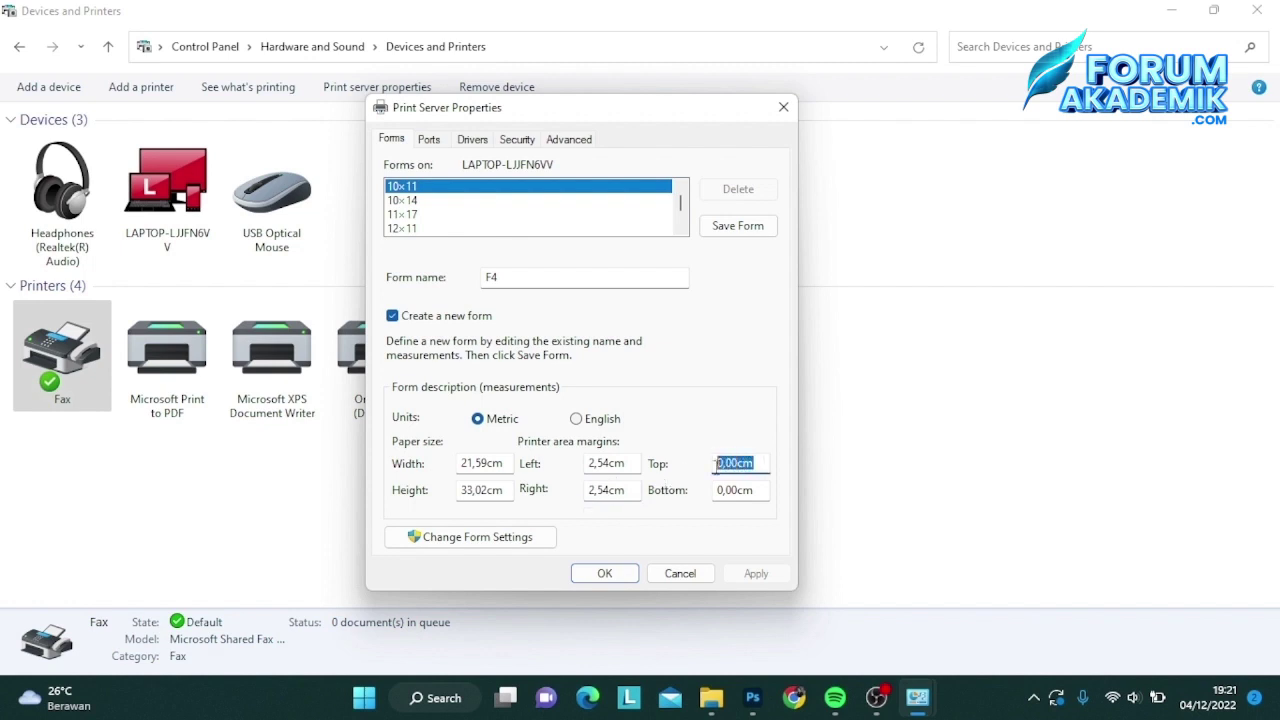
pyautogui.write('2,54cm')
pyautogui.click(758, 493)
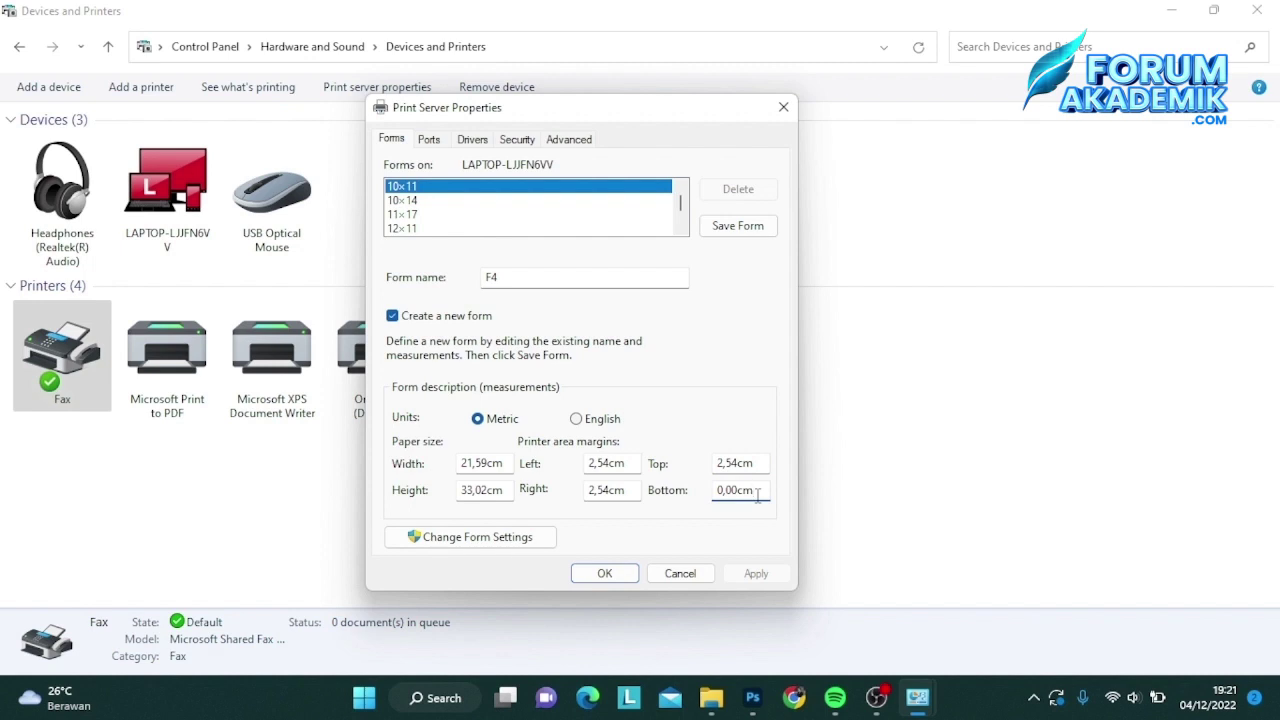
pyautogui.doubleClick(758, 493)
pyautogui.write('2,54cm')
# - Save the F4 form, close the printer windows, and relaunch Word from the desktop
pyautogui.click(733, 229)
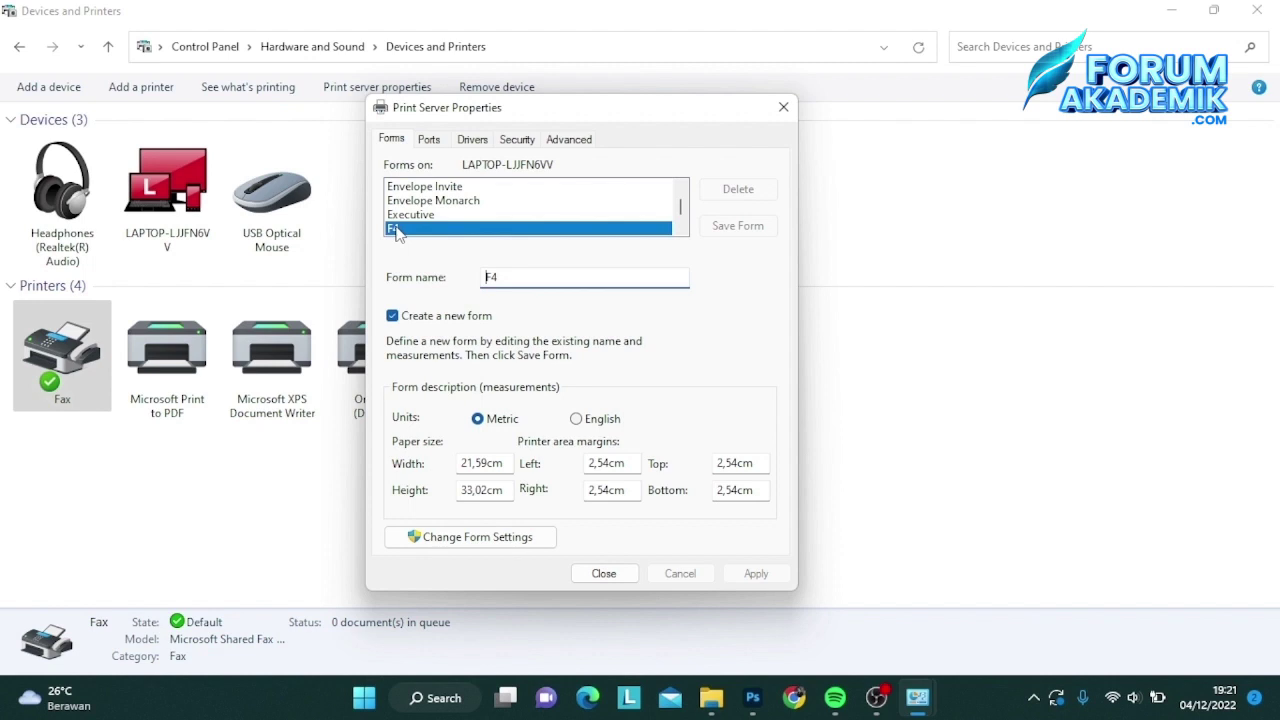
pyautogui.click(604, 573)
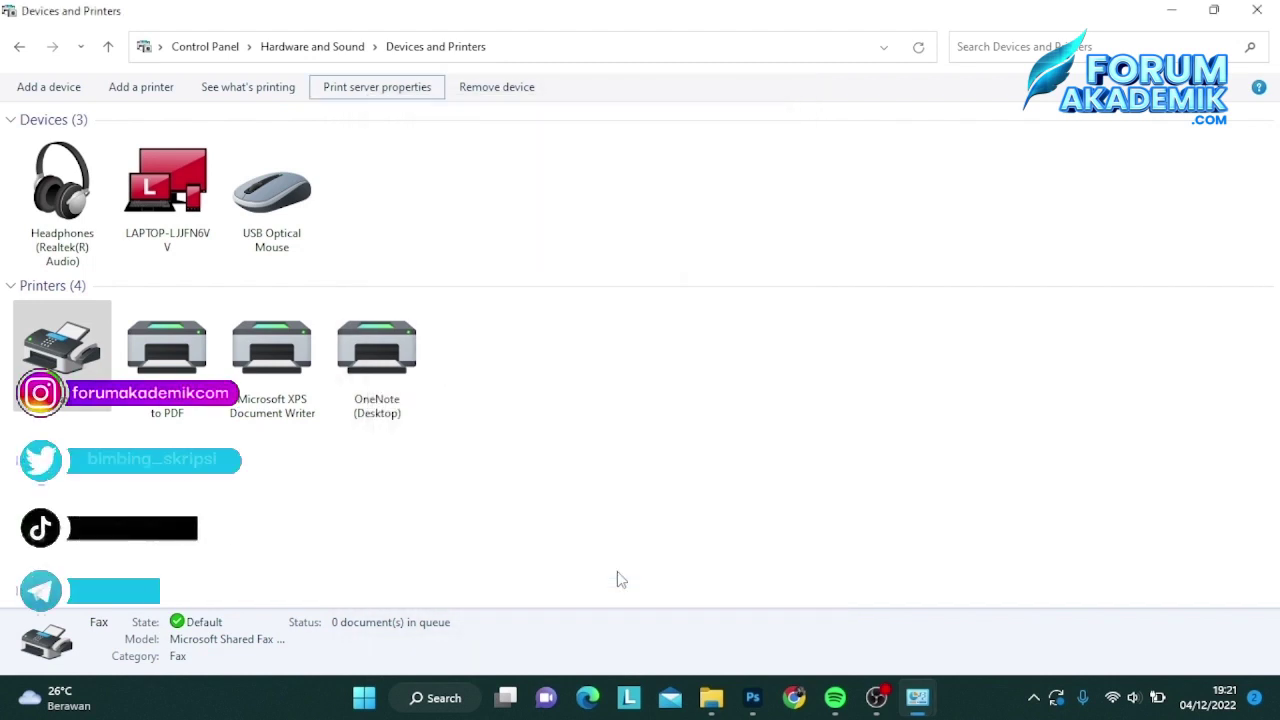
pyautogui.click(1258, 12)
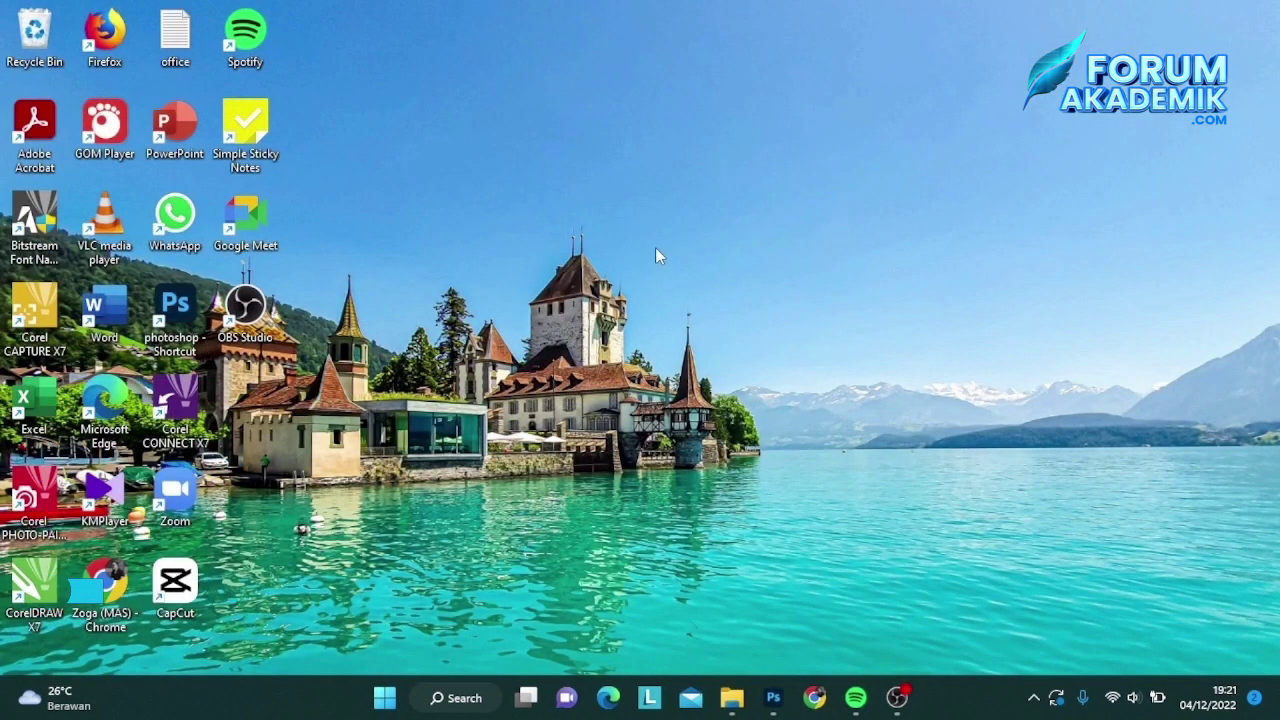
pyautogui.doubleClick(110, 314)
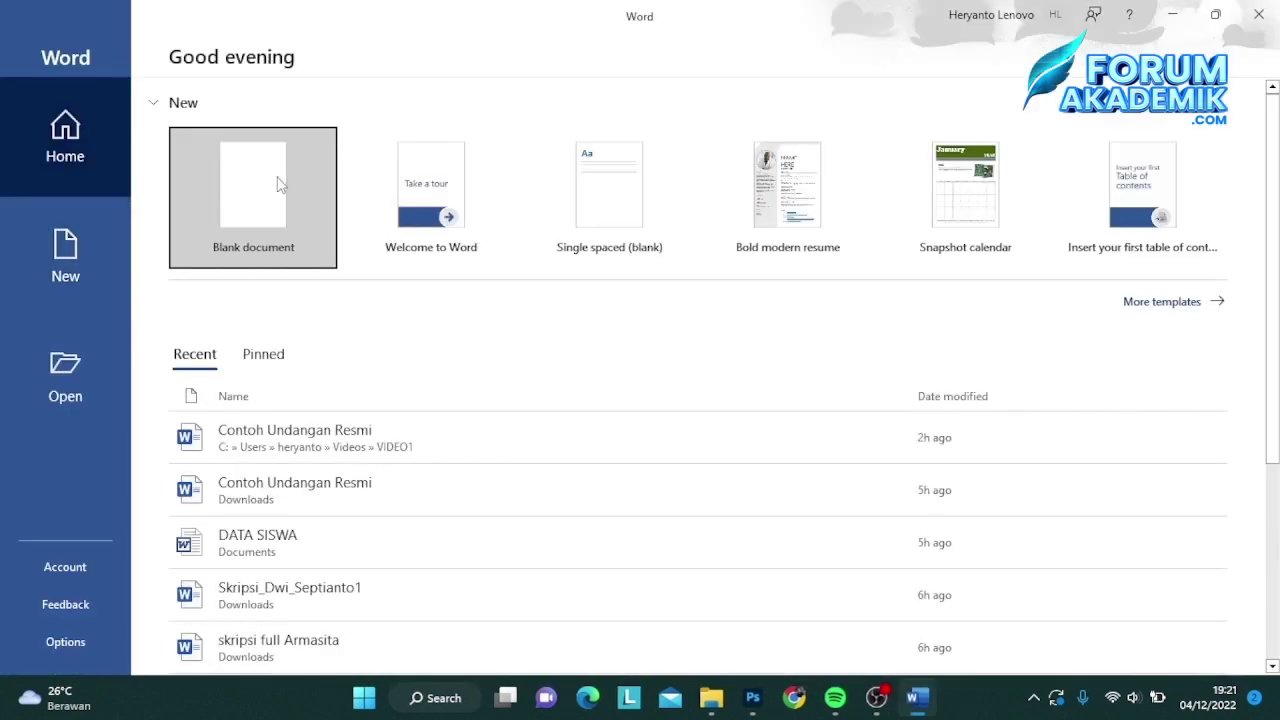
# - Create a blank document and set its page size to F4 (21,59 × 33,02 cm)
pyautogui.click(277, 182)
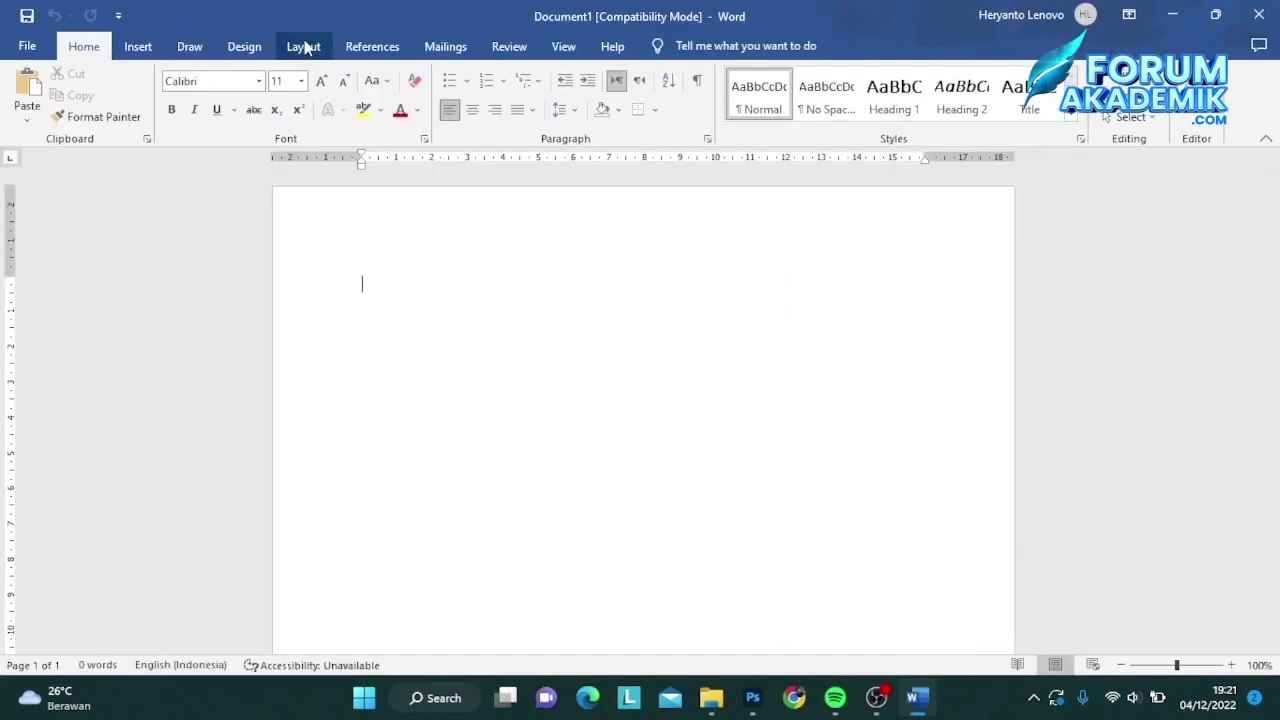
pyautogui.click(304, 47)
pyautogui.click(133, 95)
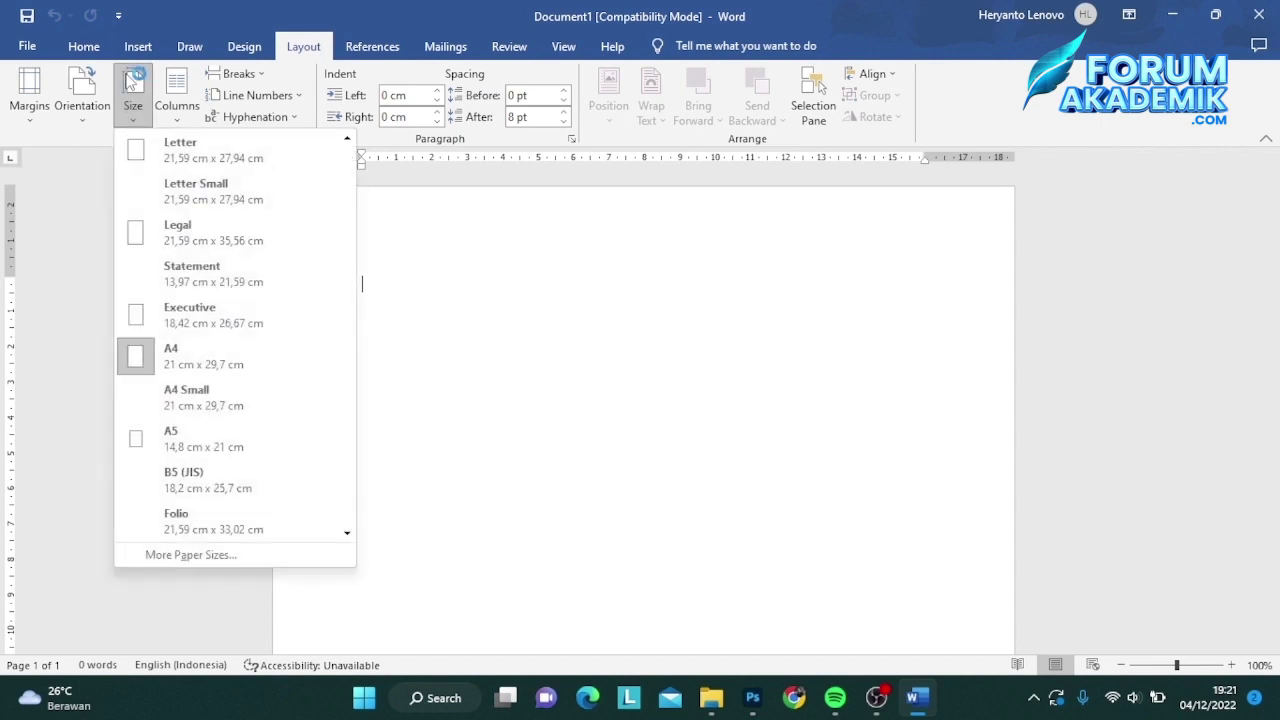
pyautogui.scroll(-1, 252, 234)
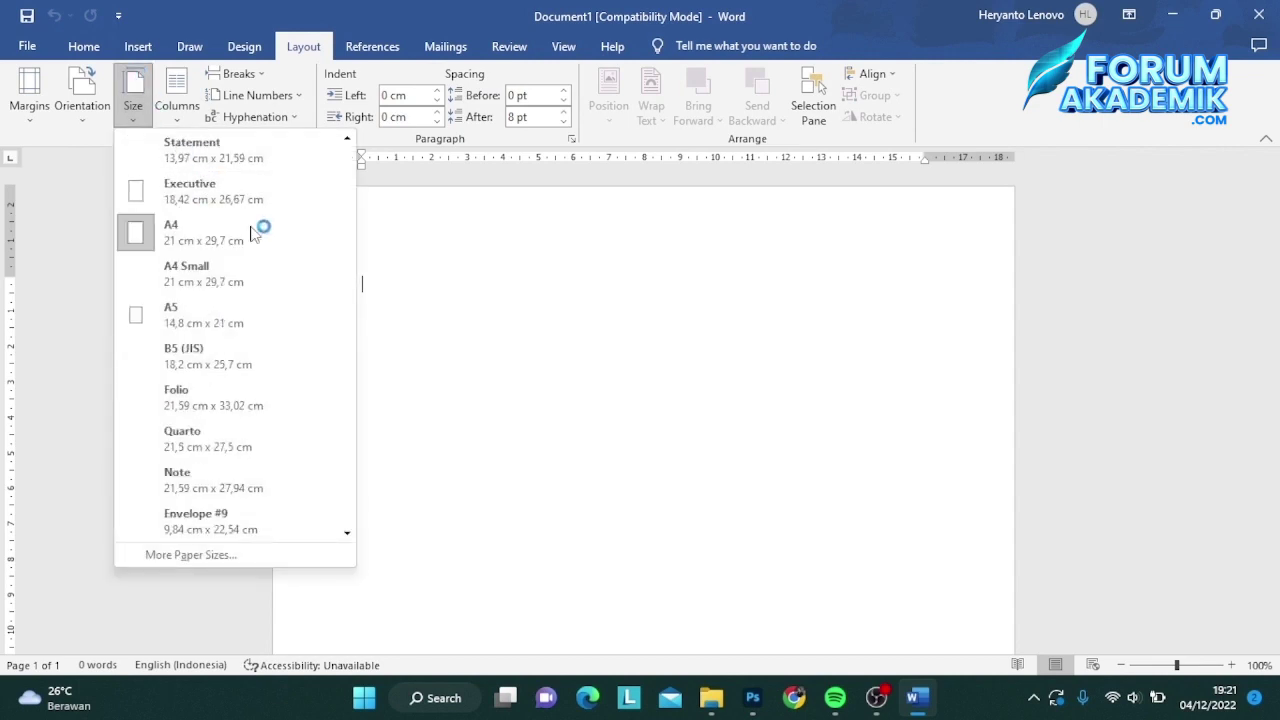
pyautogui.scroll(-2, 252, 234)
pyautogui.scroll(-1, 252, 234)
pyautogui.scroll(-2, 252, 234)
pyautogui.scroll(-3, 252, 234)
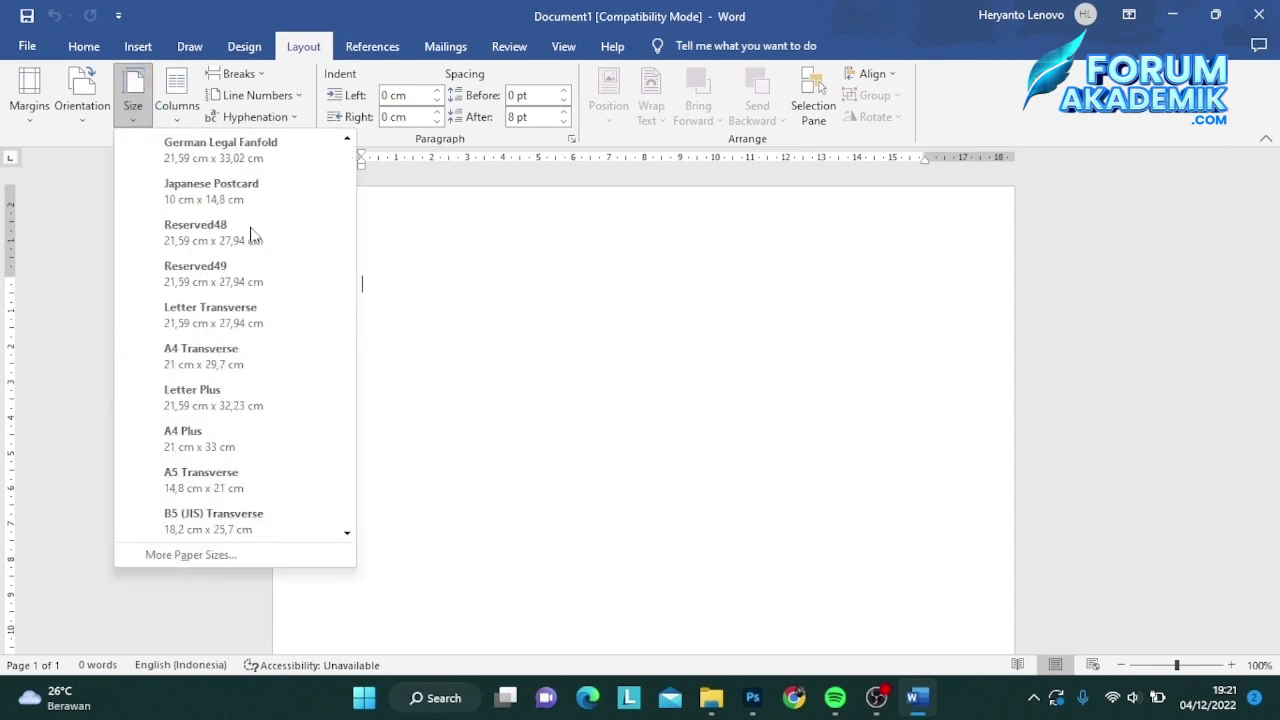
pyautogui.scroll(-3, 252, 234)
pyautogui.scroll(-3, 252, 234)
pyautogui.scroll(-3, 252, 234)
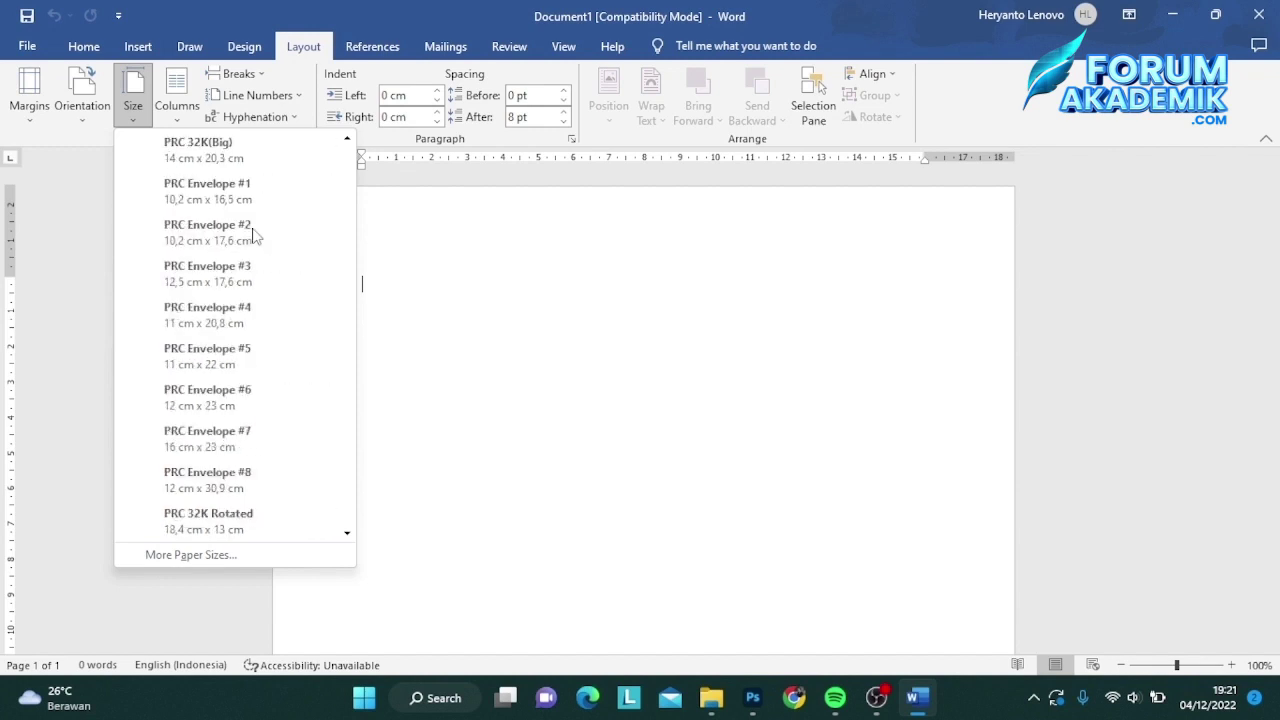
pyautogui.scroll(-2, 252, 234)
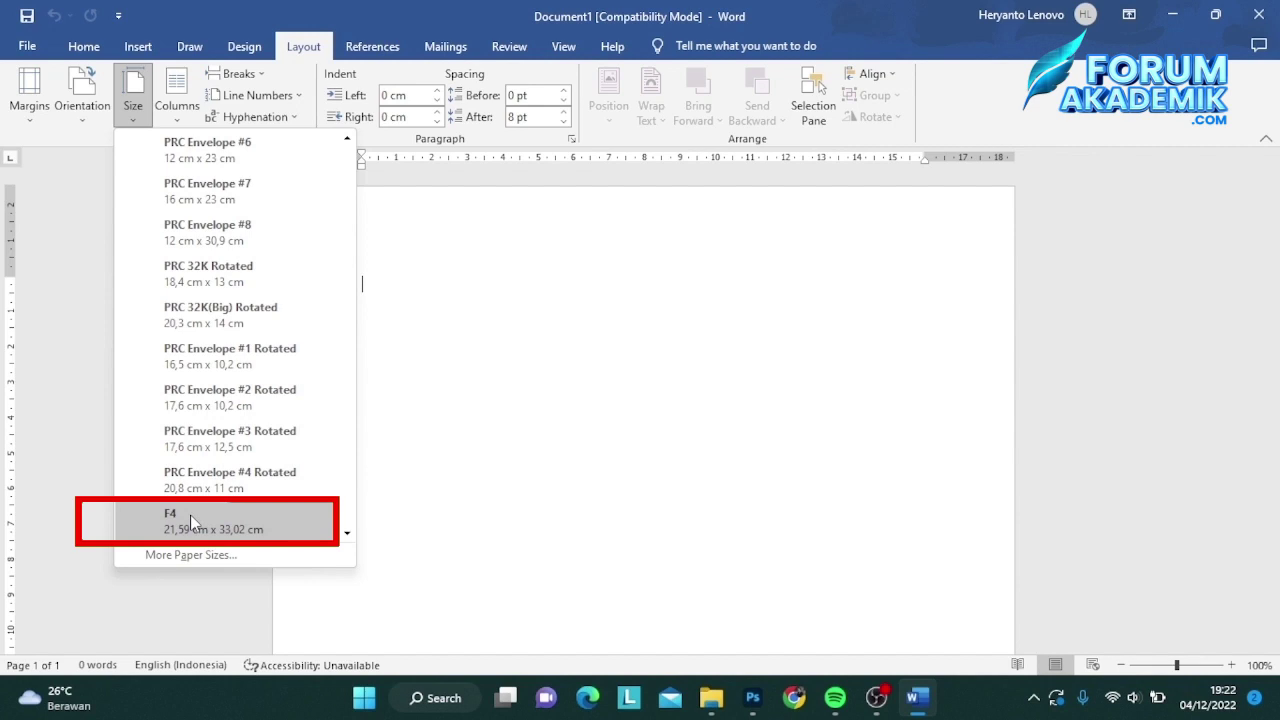
pyautogui.click(190, 514)
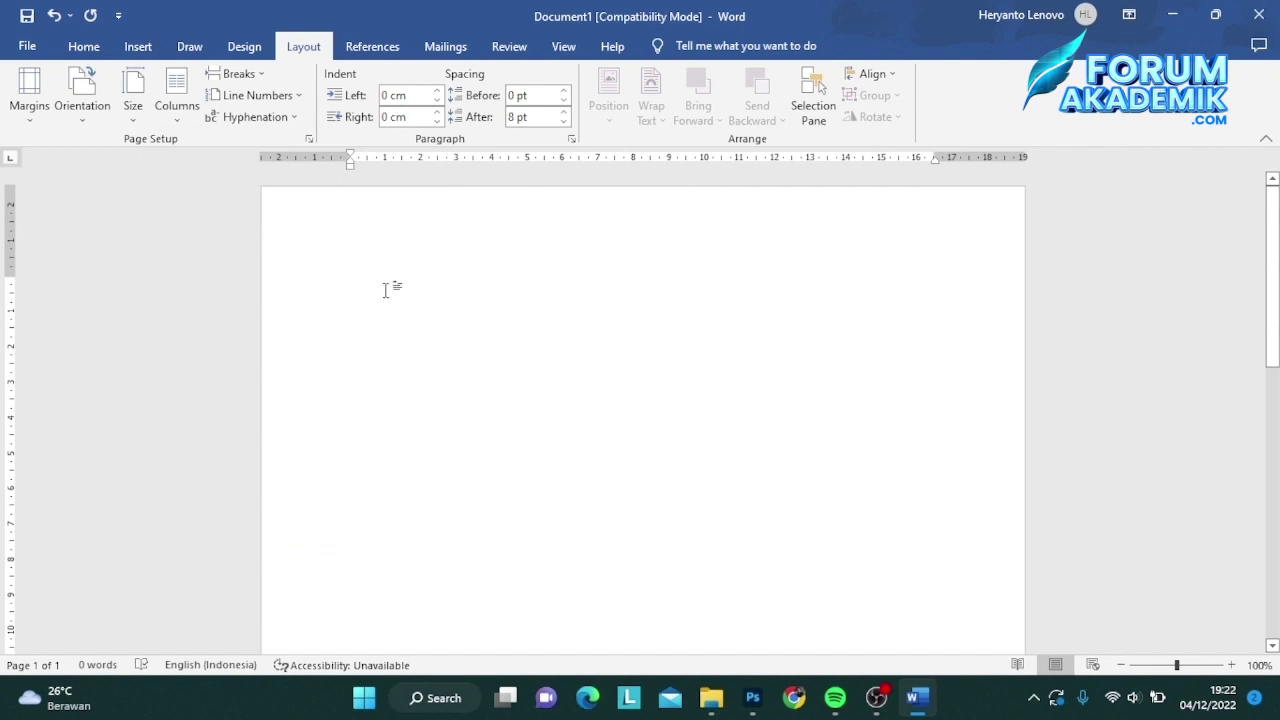
# - Check the paper size list again, then exit Word and discard the unsaved document
pyautogui.click(136, 102)
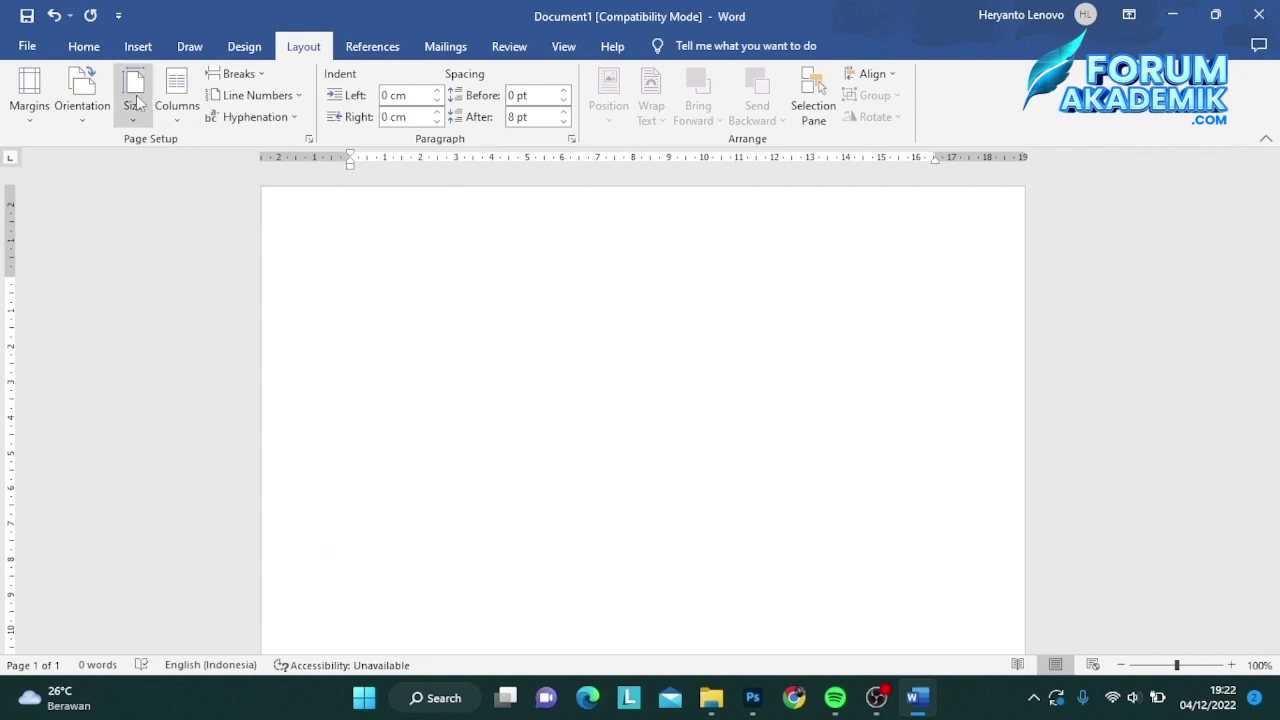
pyautogui.click(517, 261)
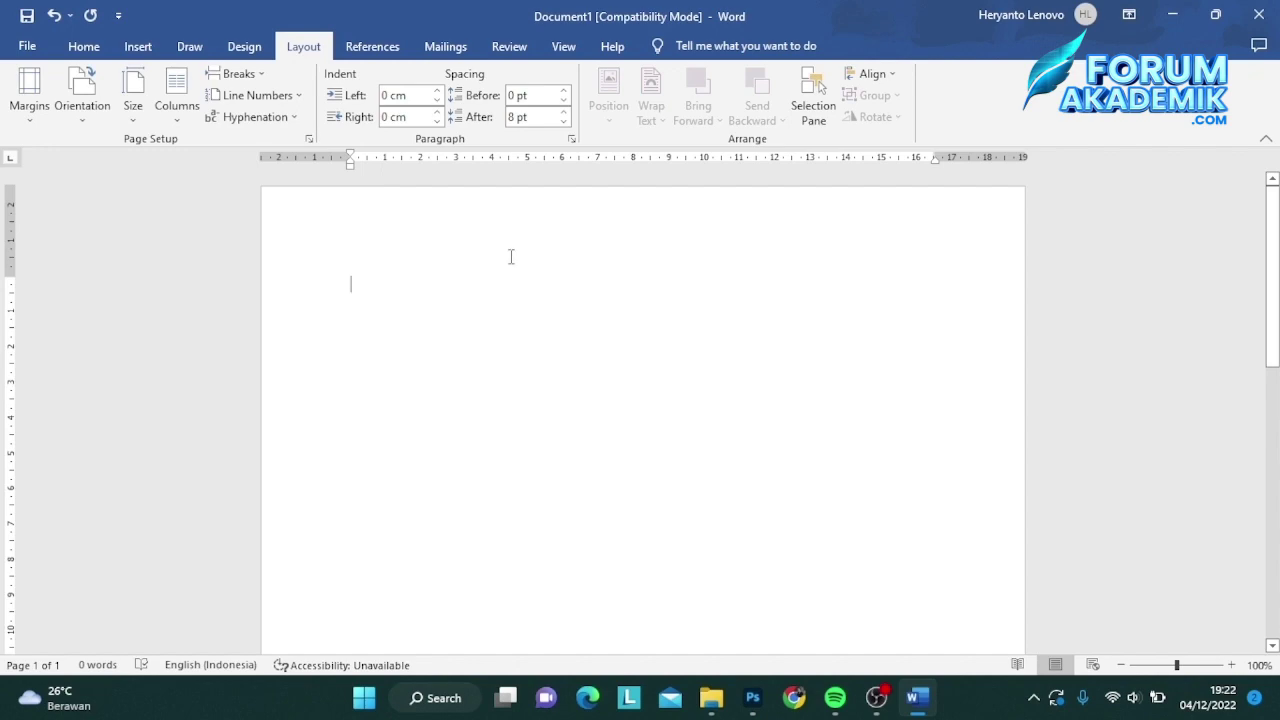
pyautogui.click(1256, 20)
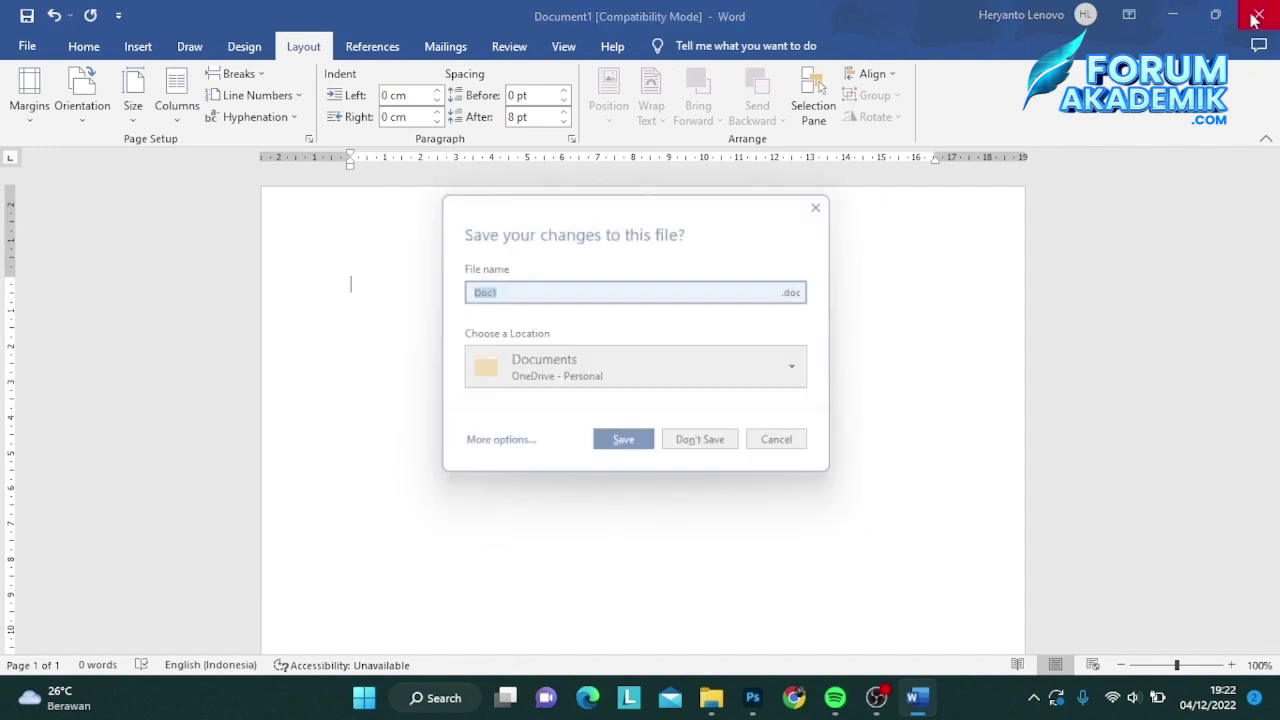
pyautogui.click(709, 449)
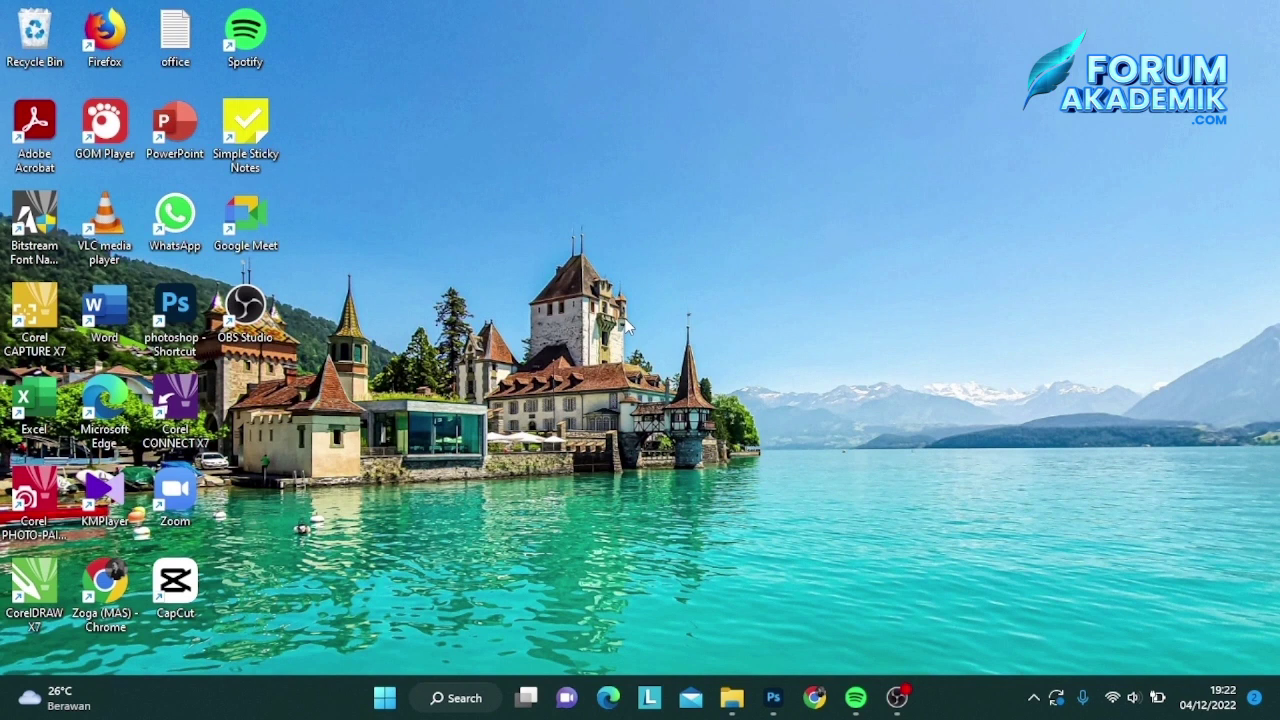
# - Relaunch Word, start a blank document, and apply the F4 page size (21,59 × 33,02 cm)
pyautogui.doubleClick(104, 312)
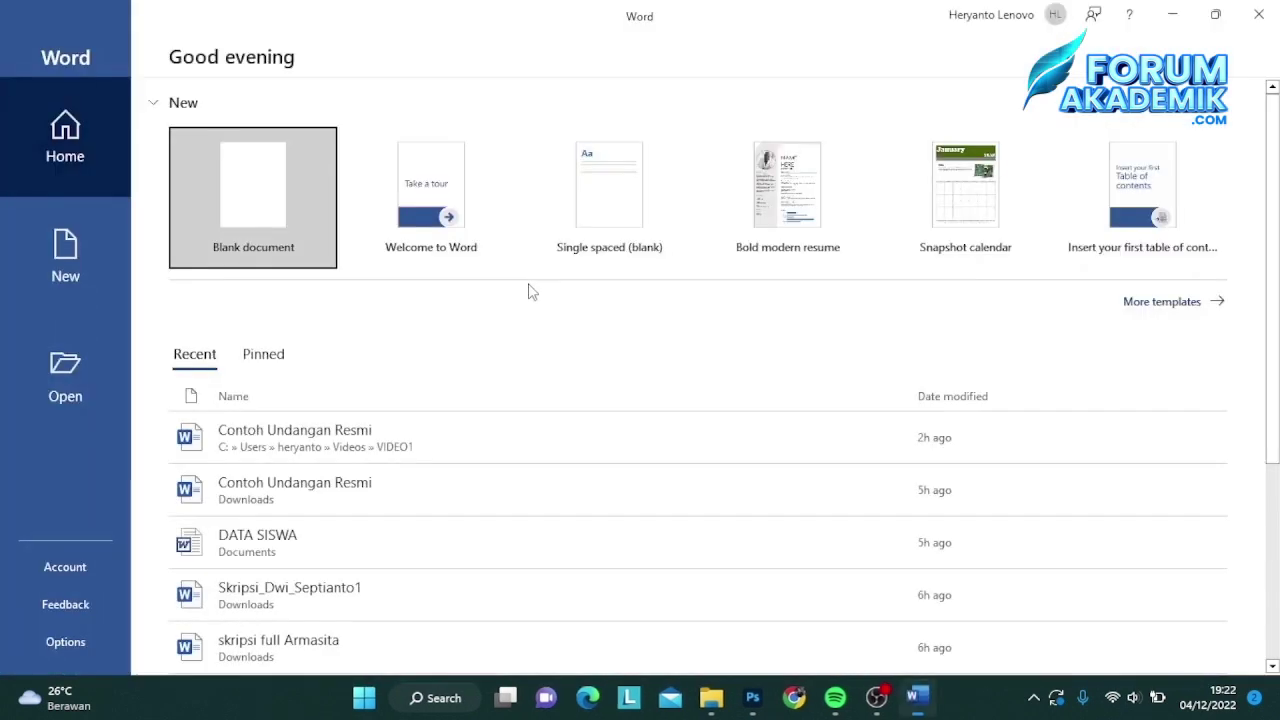
pyautogui.click(257, 203)
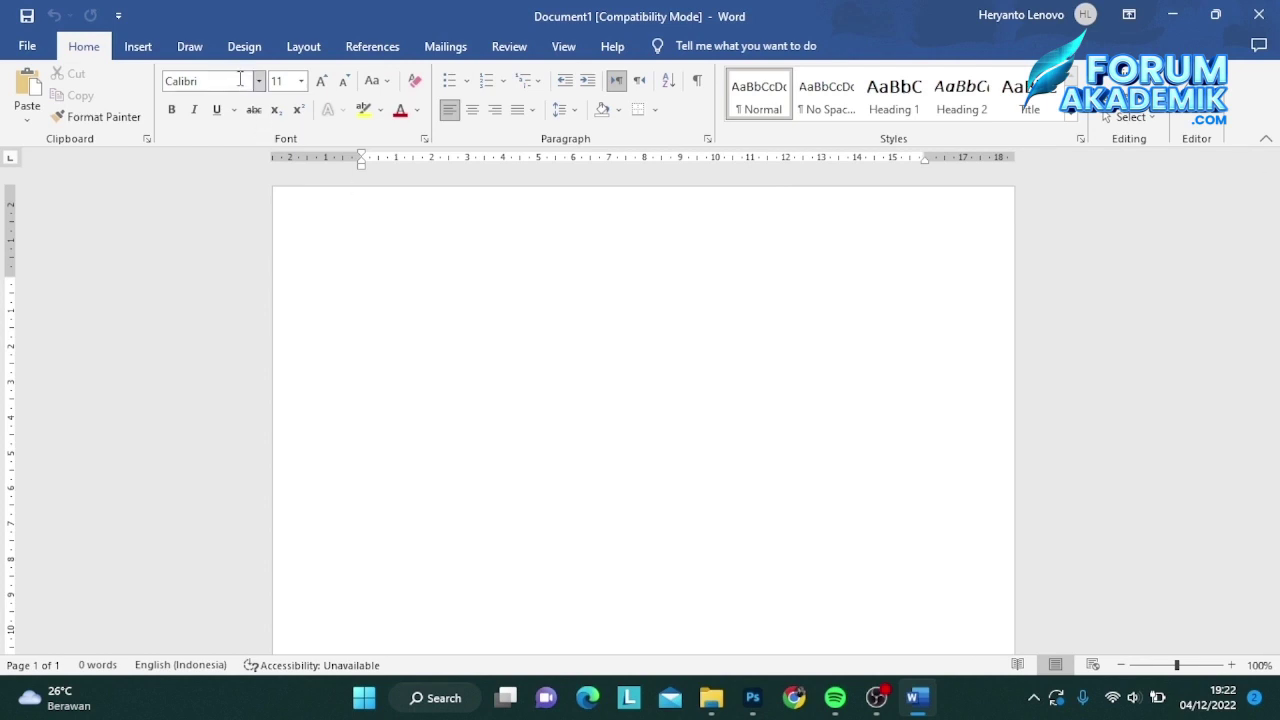
pyautogui.click(303, 46)
pyautogui.click(133, 95)
pyautogui.scroll(-2, 208, 358)
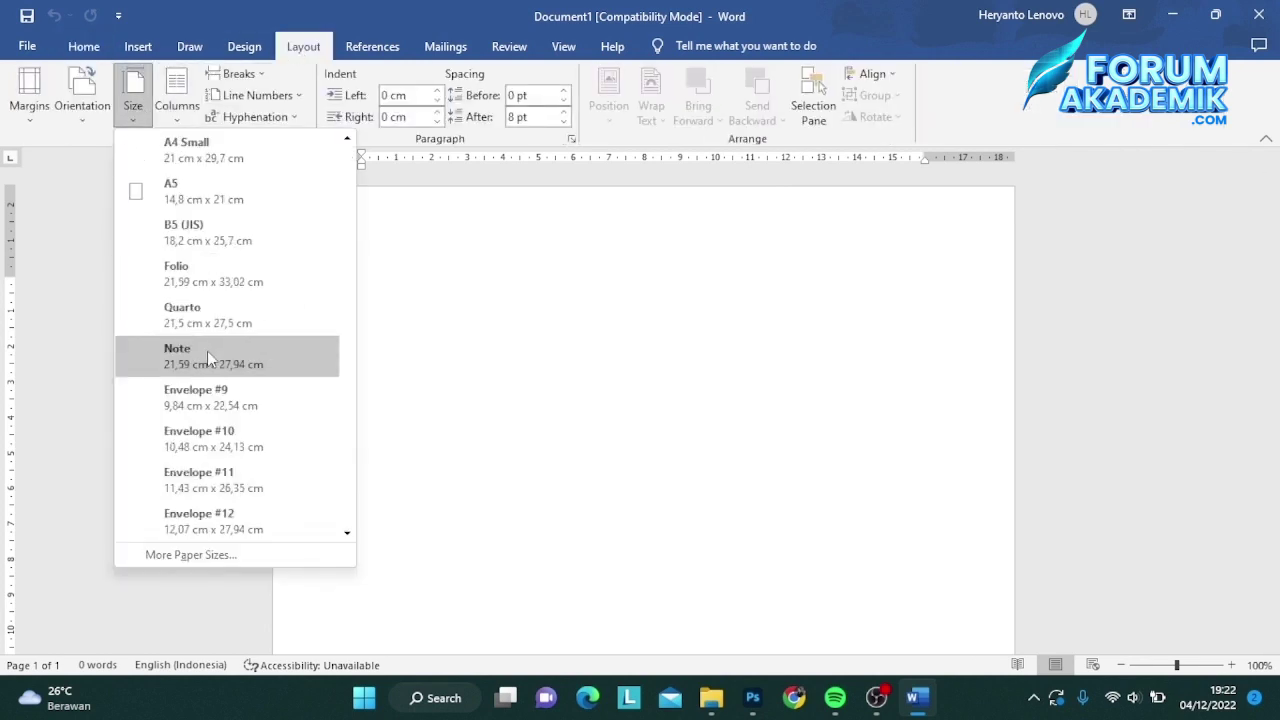
pyautogui.scroll(-10, 210, 358)
pyautogui.scroll(-10, 214, 470)
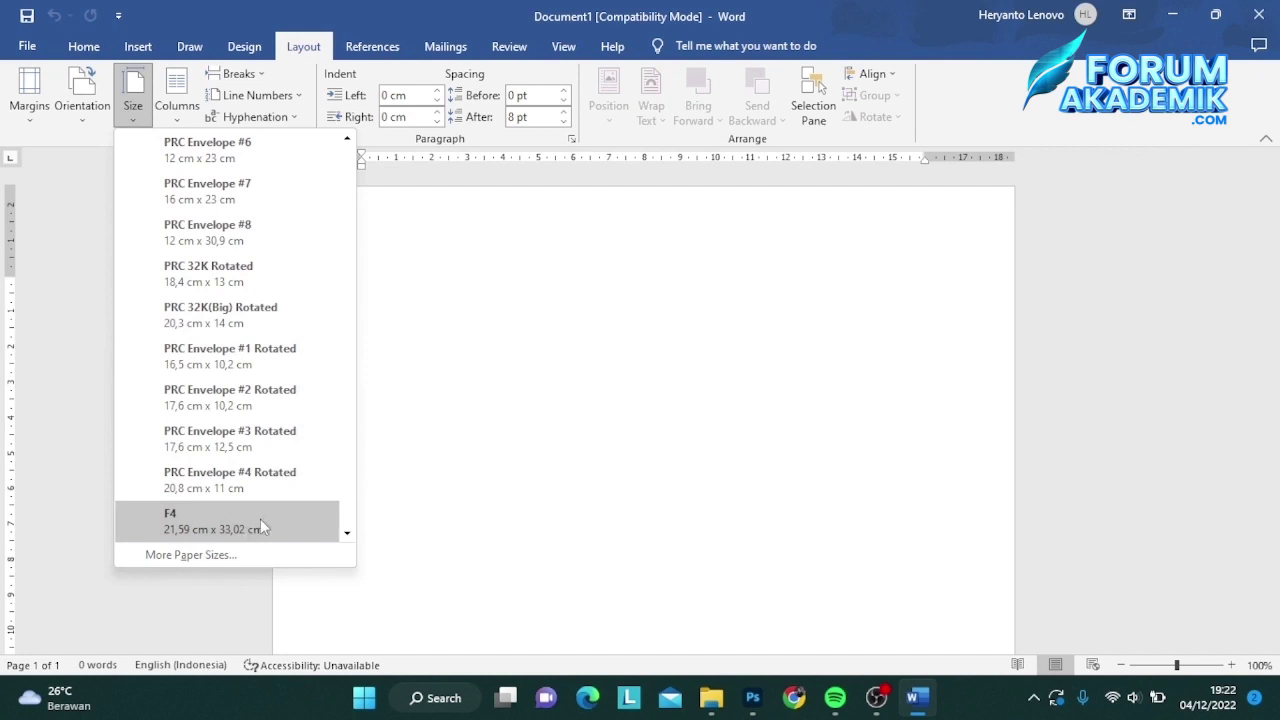
pyautogui.click(260, 519)
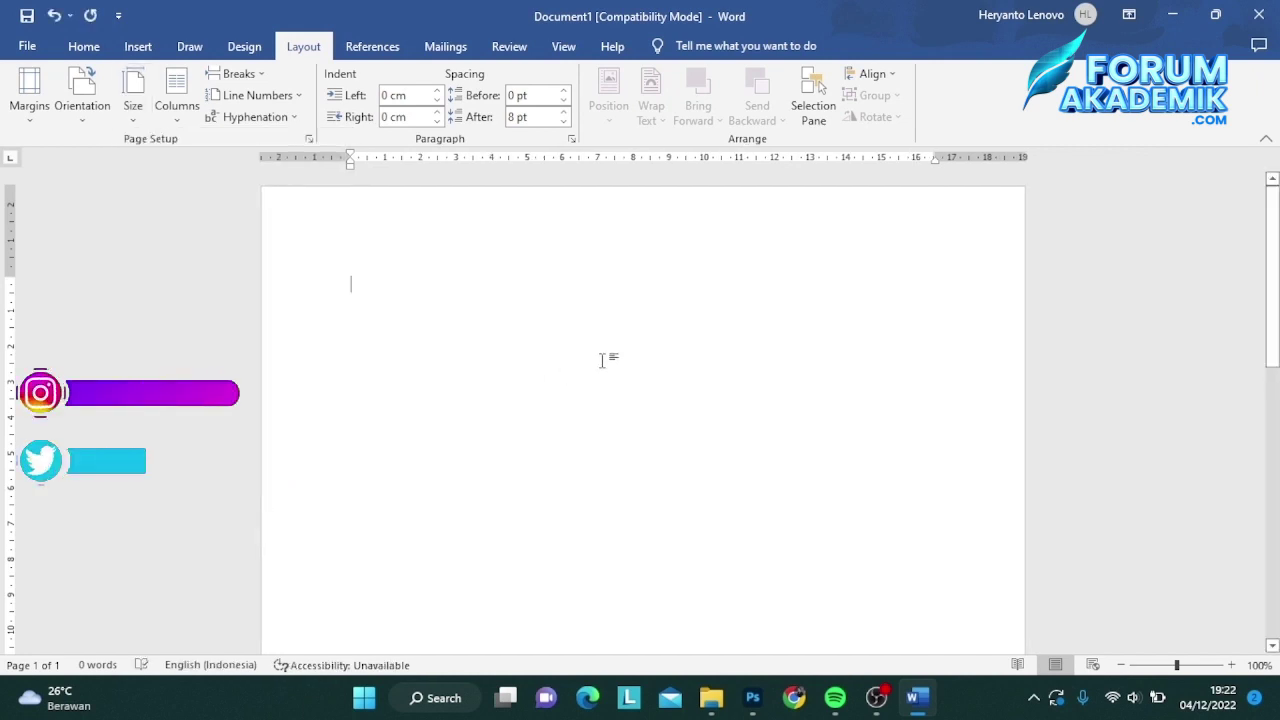